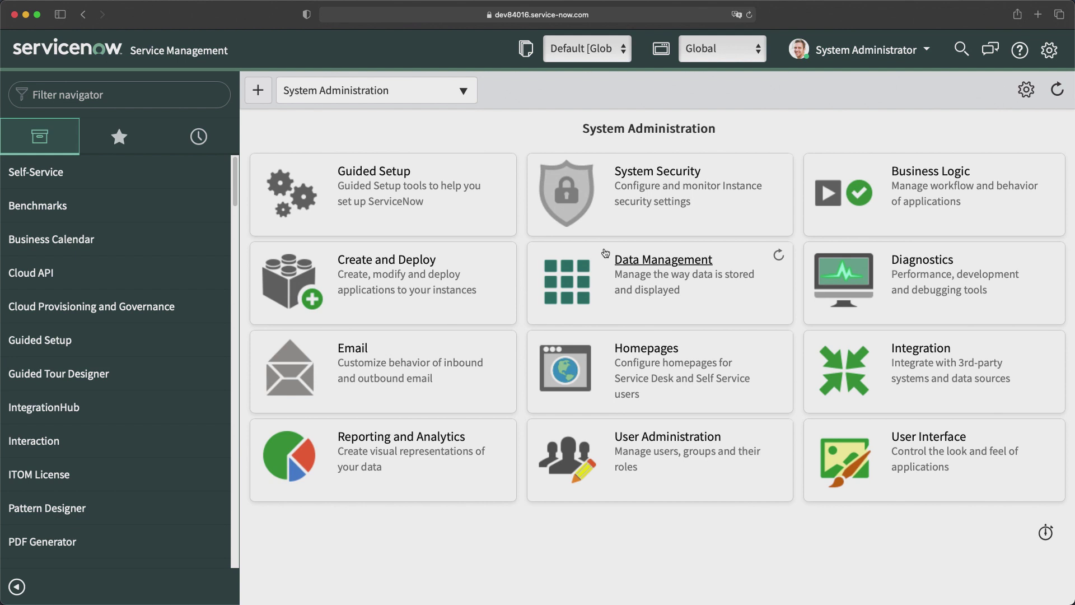
- Find the MID Server list in the navigator by filtering for "mid ser" and open the SAASMIDServer1 record
click(168, 94)
text(mi)
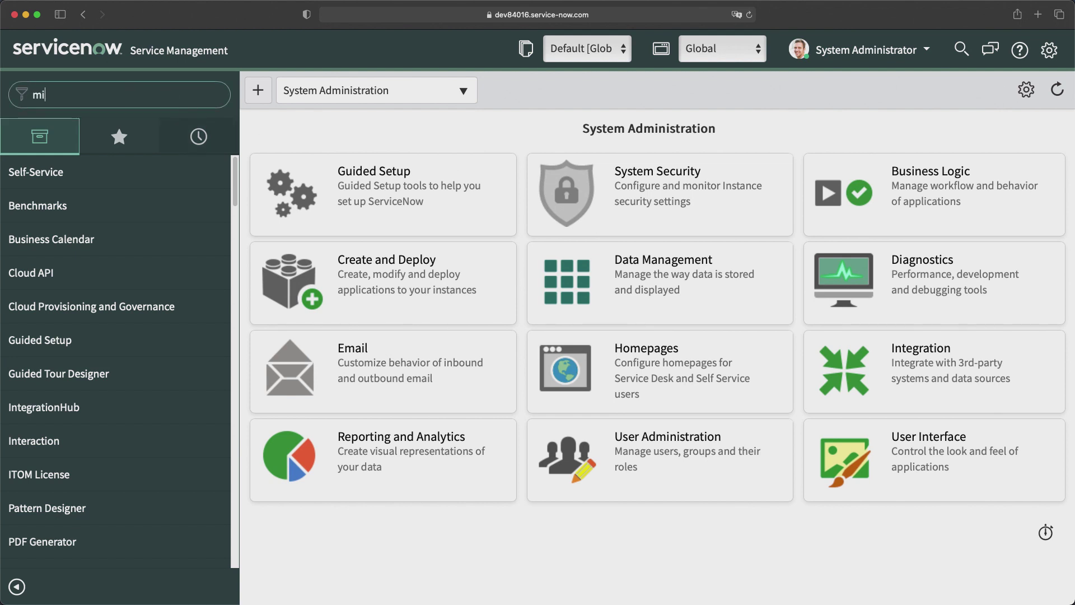
text(d ser)
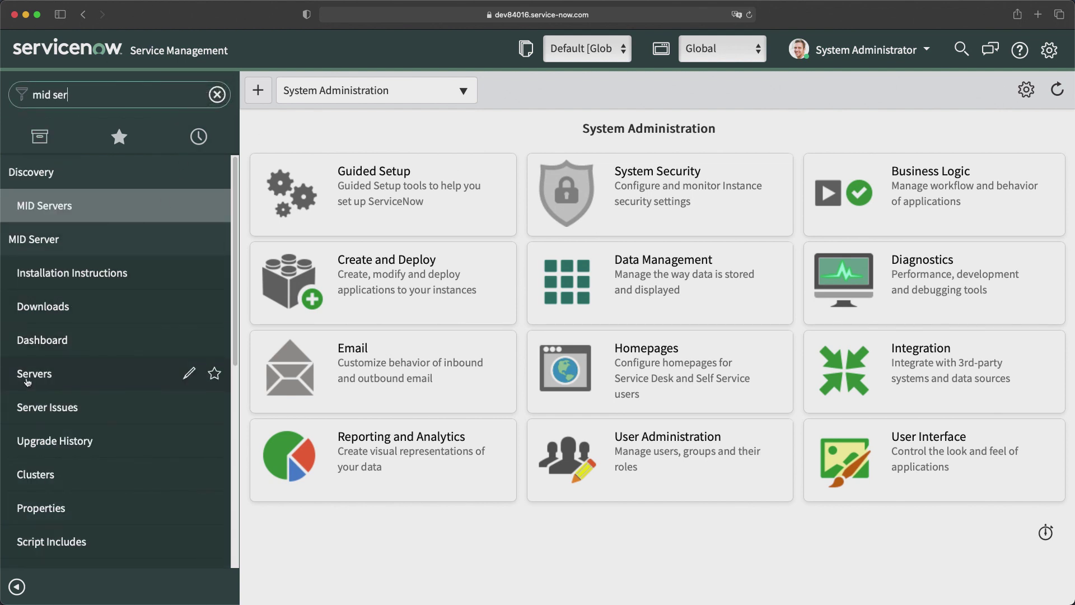
click(32, 381)
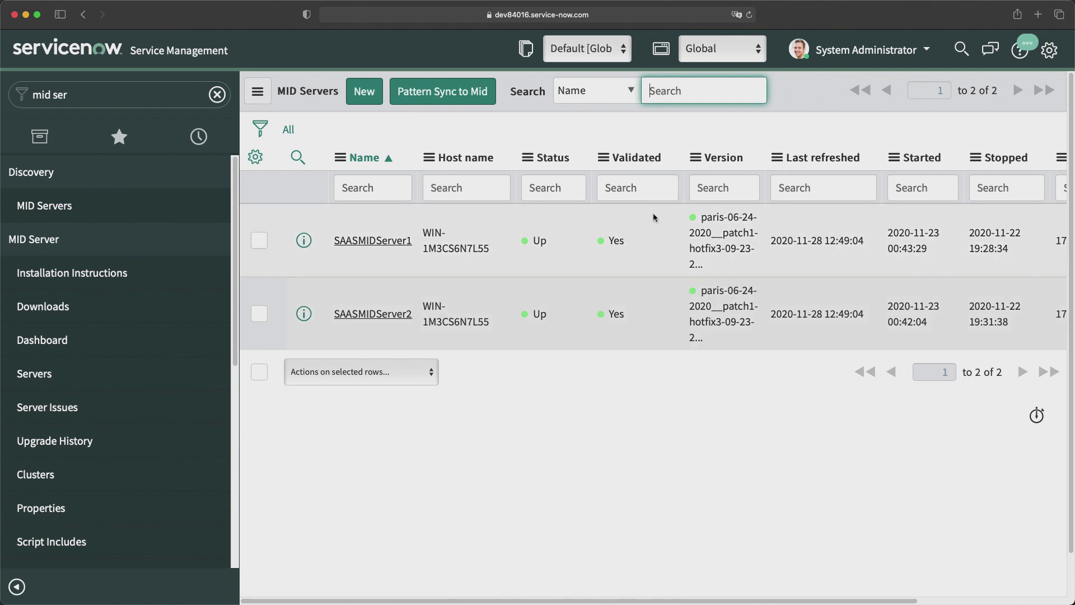
click(372, 242)
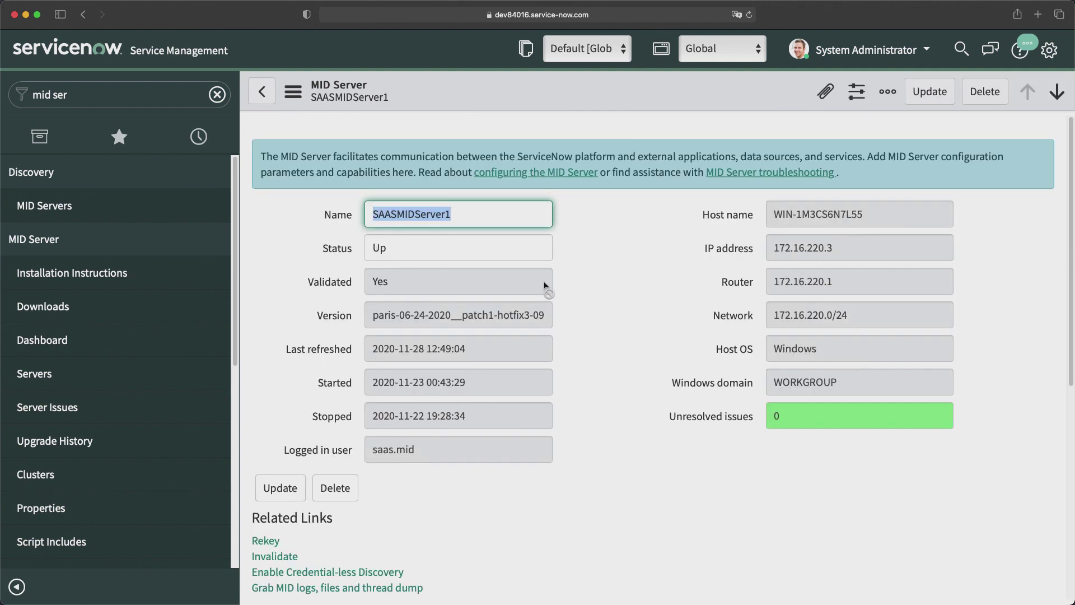
- Review the SAASMIDServer1 record and show its Supported Applications related list
scroll(546, 285, down, 5)
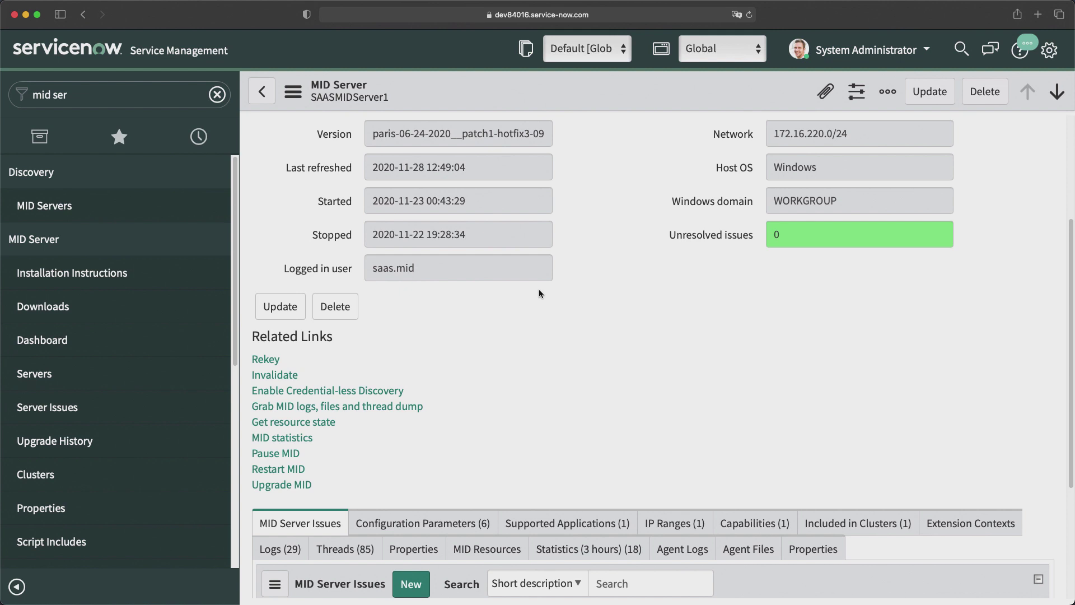
scroll(540, 287, down, 5)
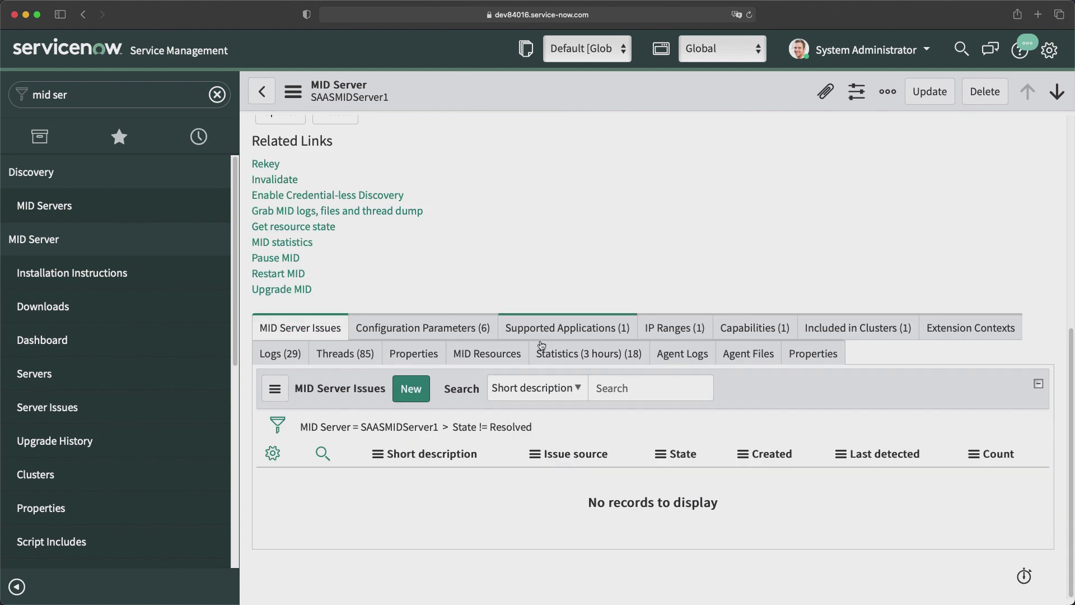
click(556, 335)
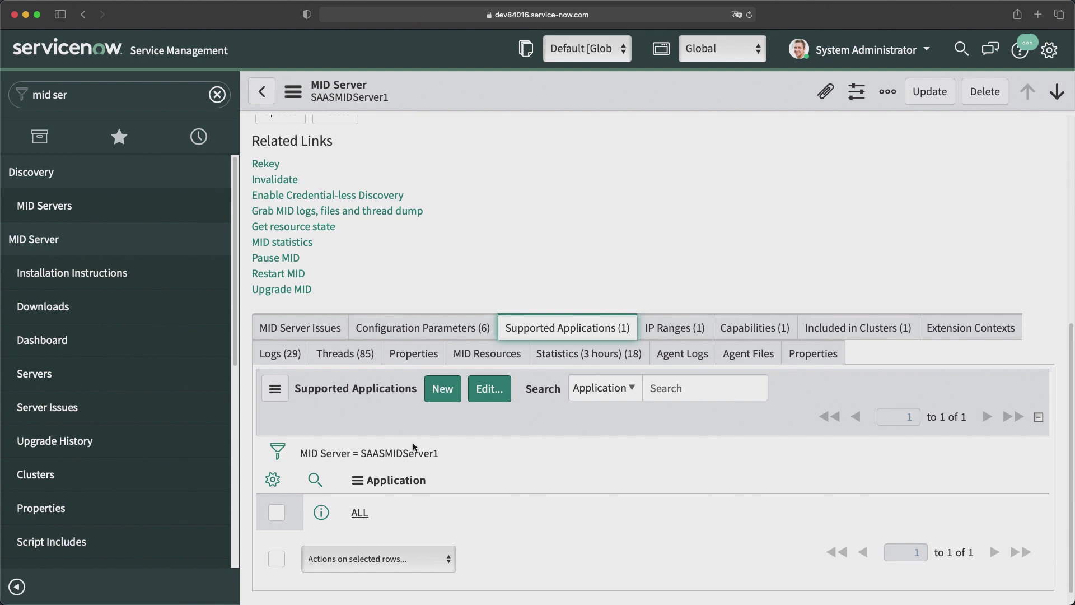
- Switch to the SAASNOWWINDOWSMID virtual machine, open a Command Prompt and run ipconfig
key(super+Tab)
key(super+Tab)
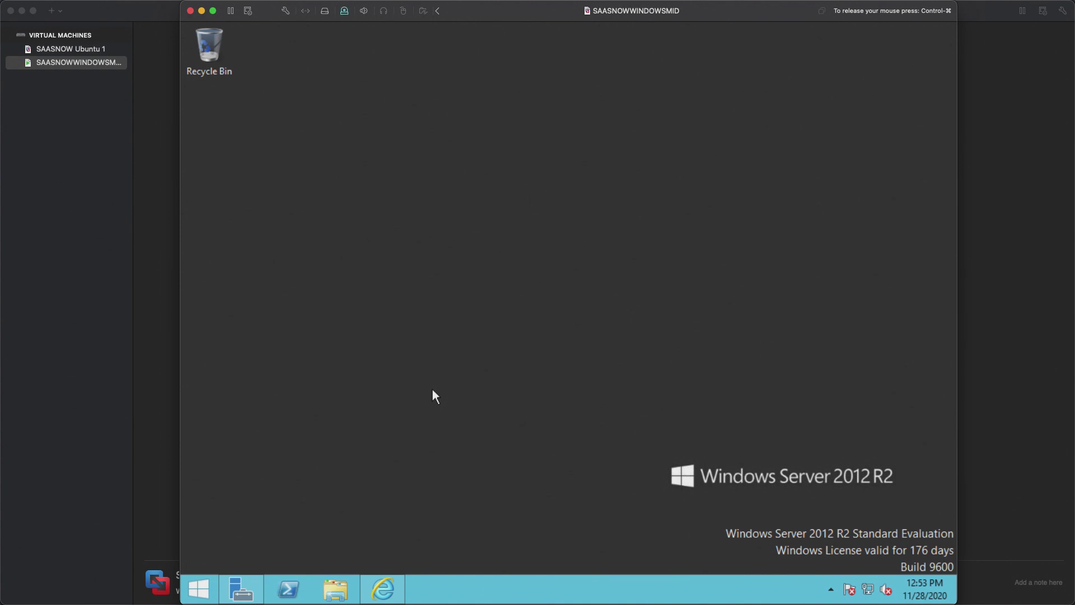
click(202, 587)
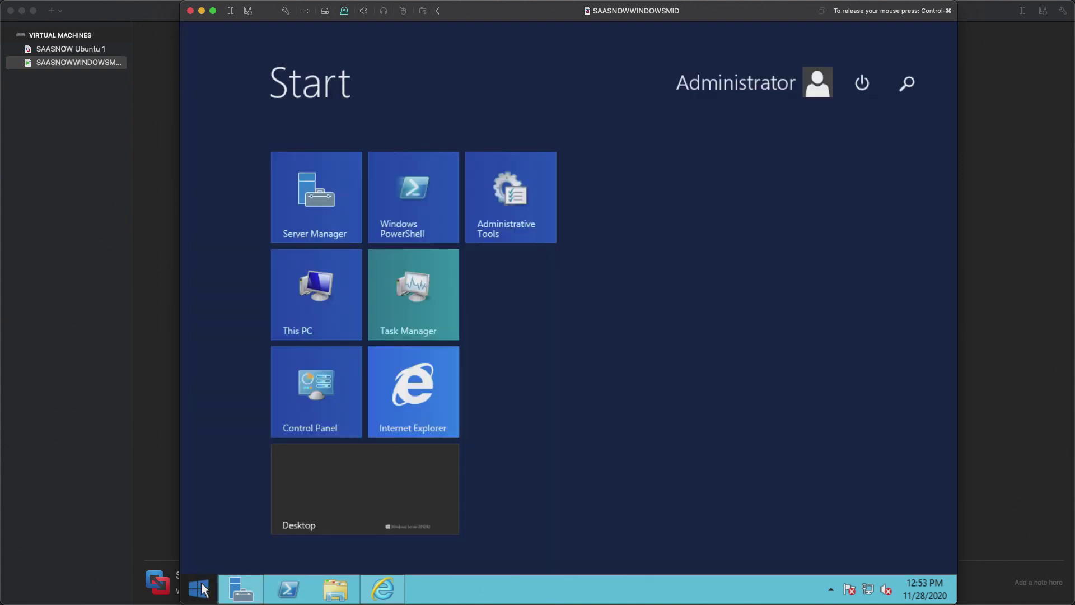
text(cmd)
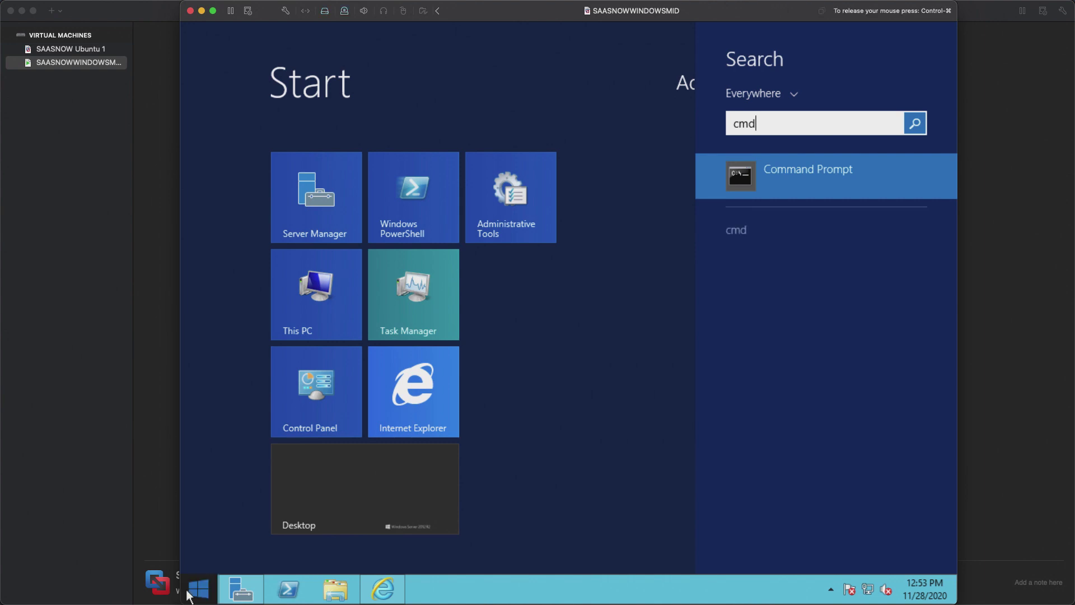
click(819, 189)
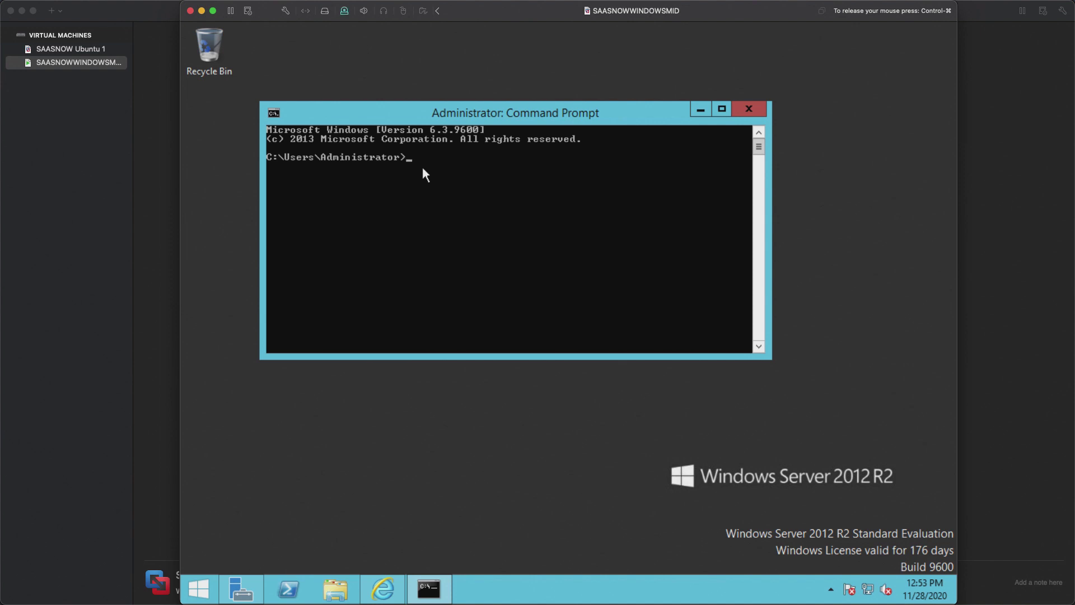
text(ipconfig)
key(Return)
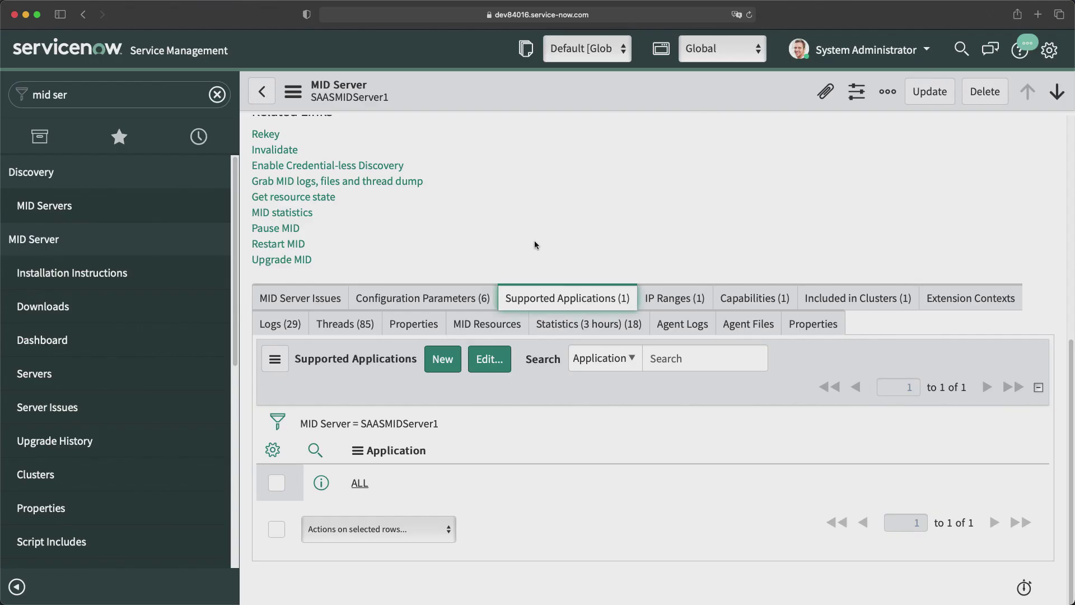
- Check the IP address field on the SAASMIDServer1 record in ServiceNow
scroll(533, 280, up, 10)
click(852, 252)
drag(852, 252, 751, 245)
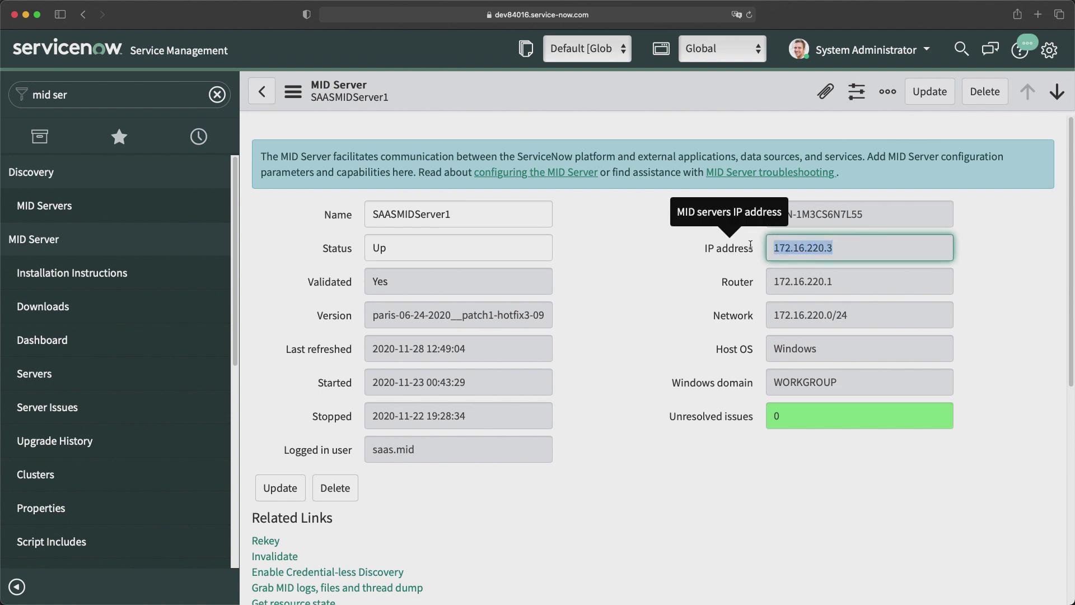
click(702, 245)
drag(761, 245, 769, 246)
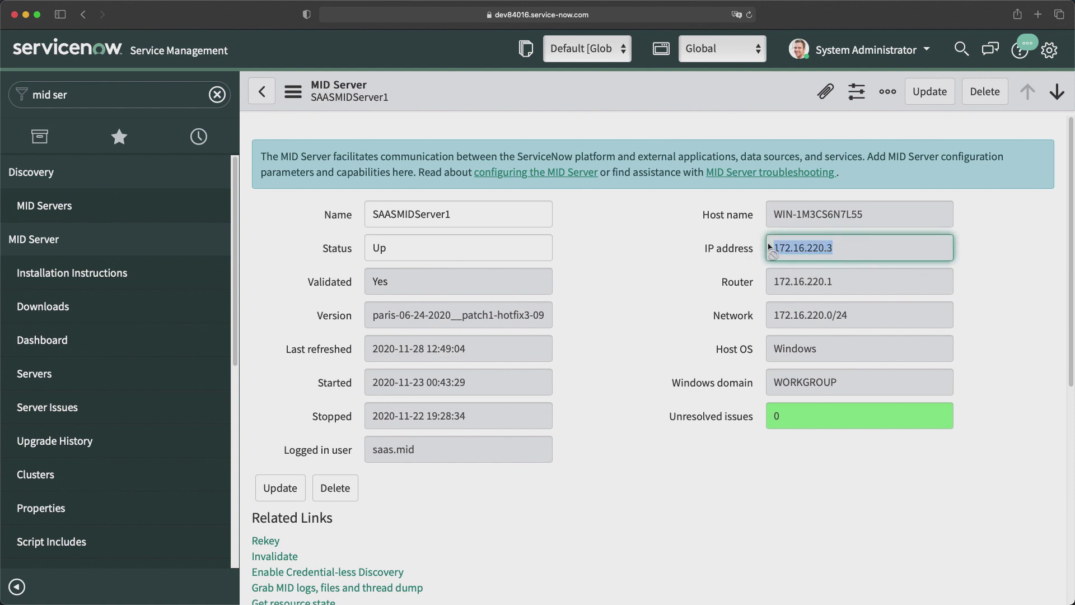
drag(770, 246, 772, 250)
mouse_move(721, 253)
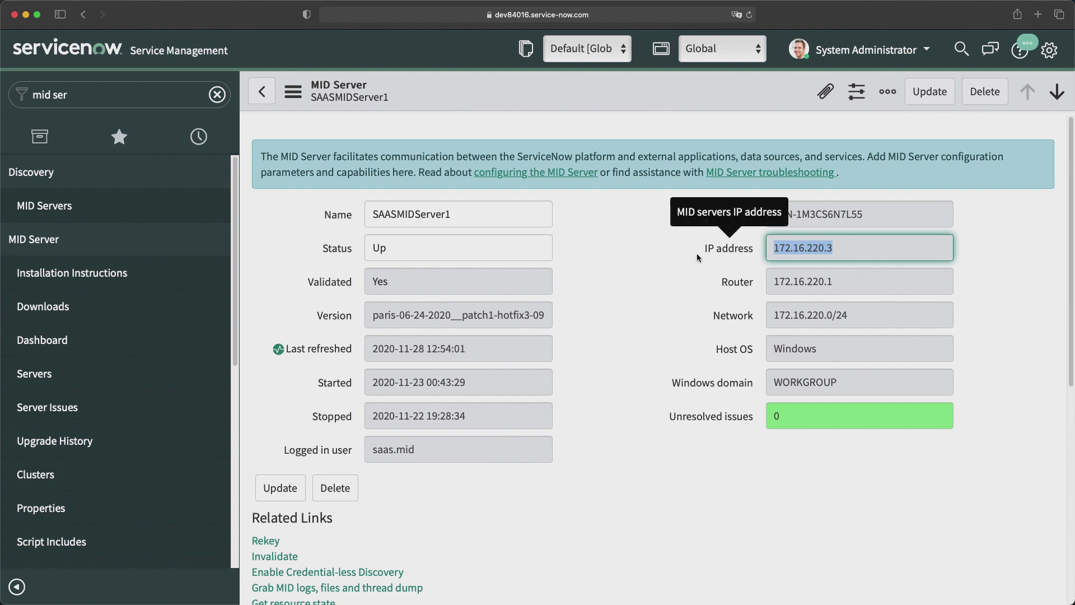
drag(715, 268, 485, 293)
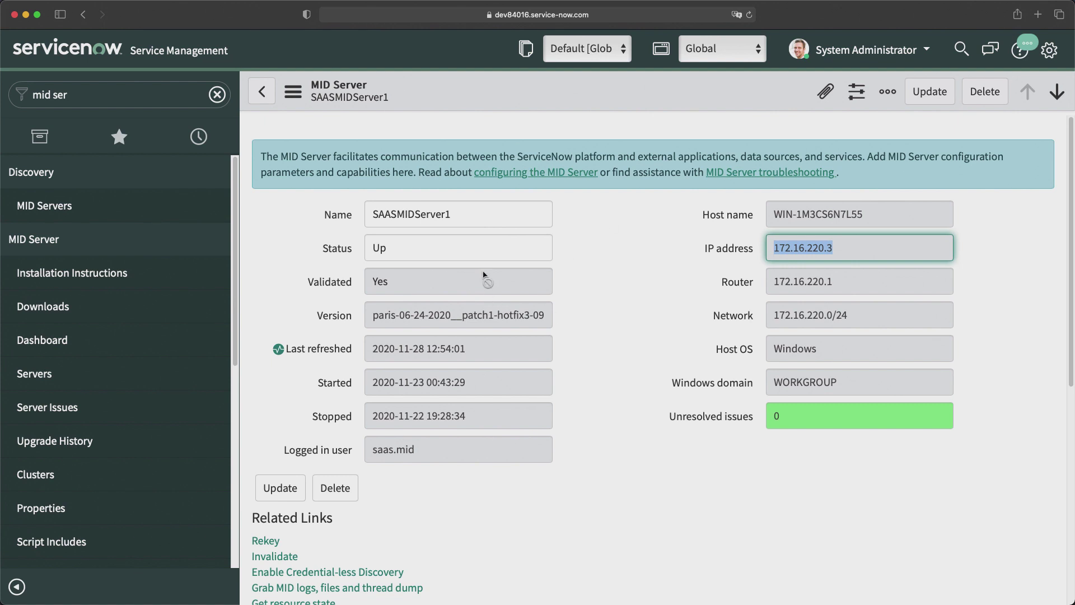
- Filter the navigator for "discovery" and open the Discovery Schedules list
click(99, 95)
text(dis)
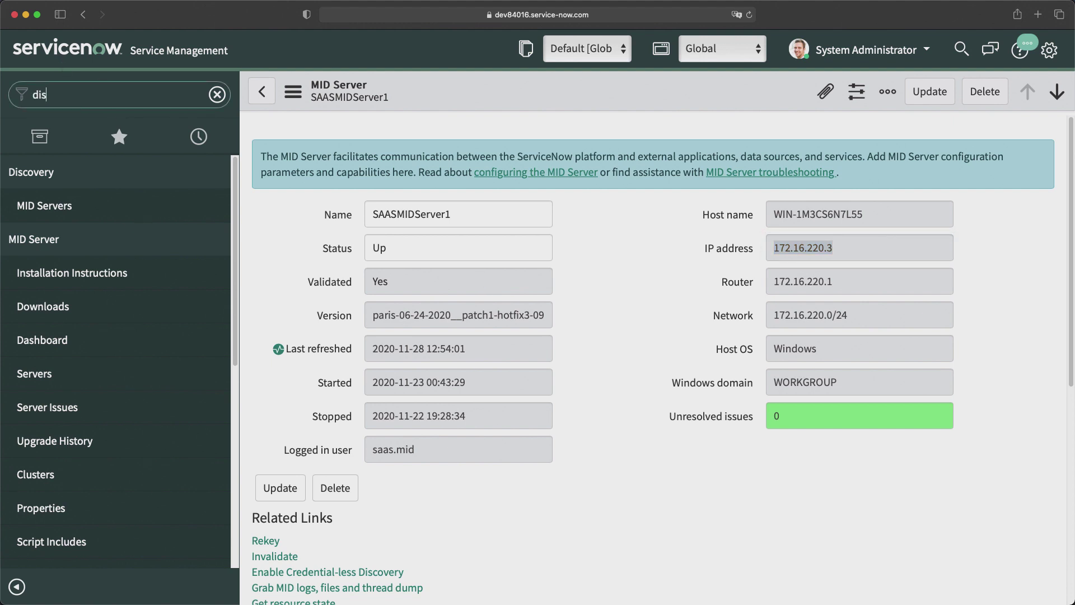
text(covery)
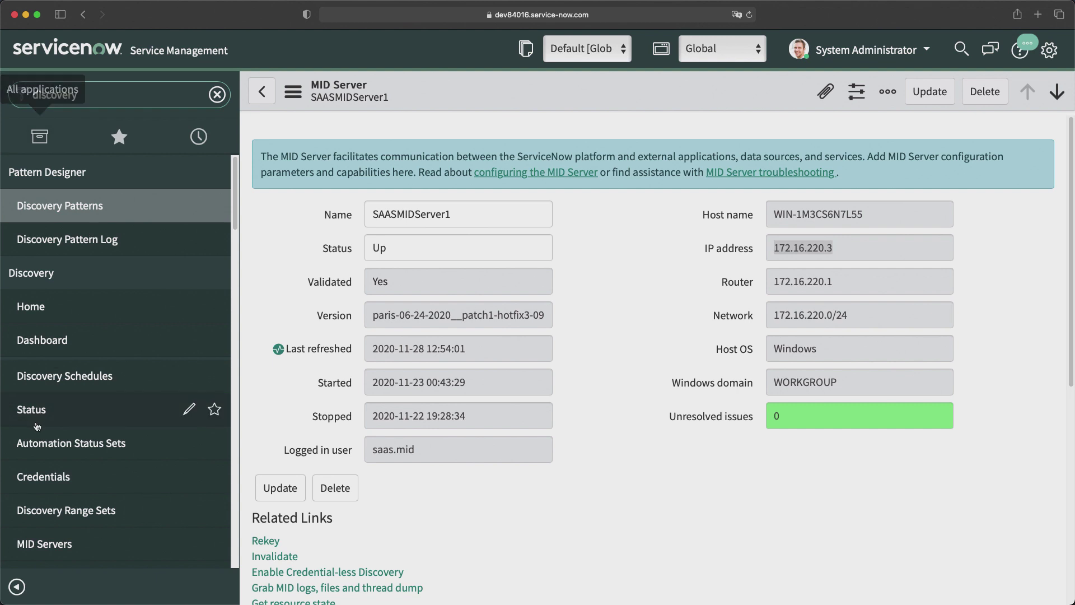
scroll(54, 325, down, 2)
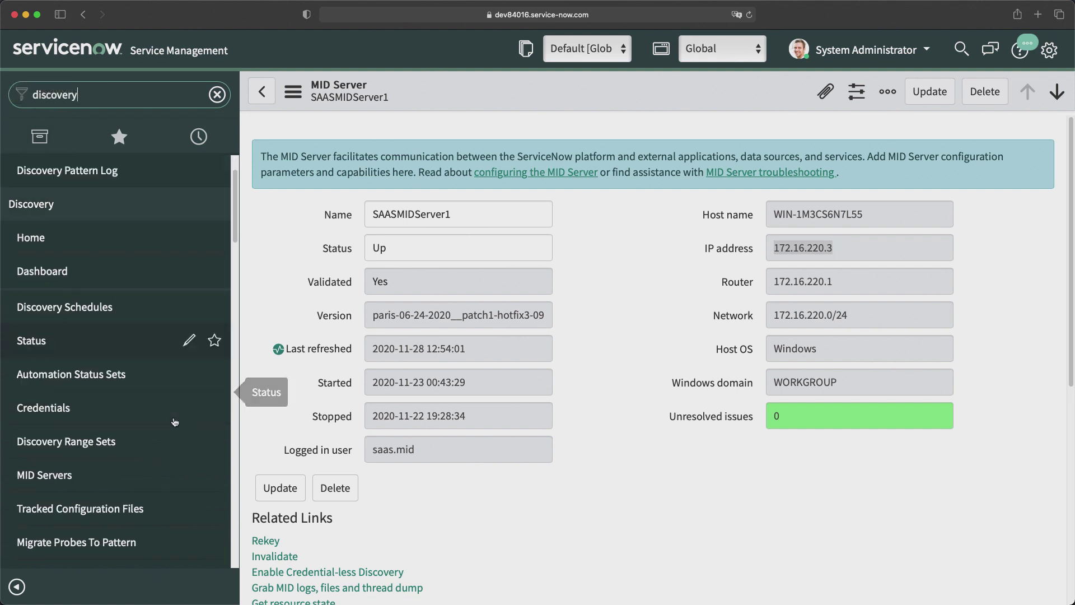
click(59, 308)
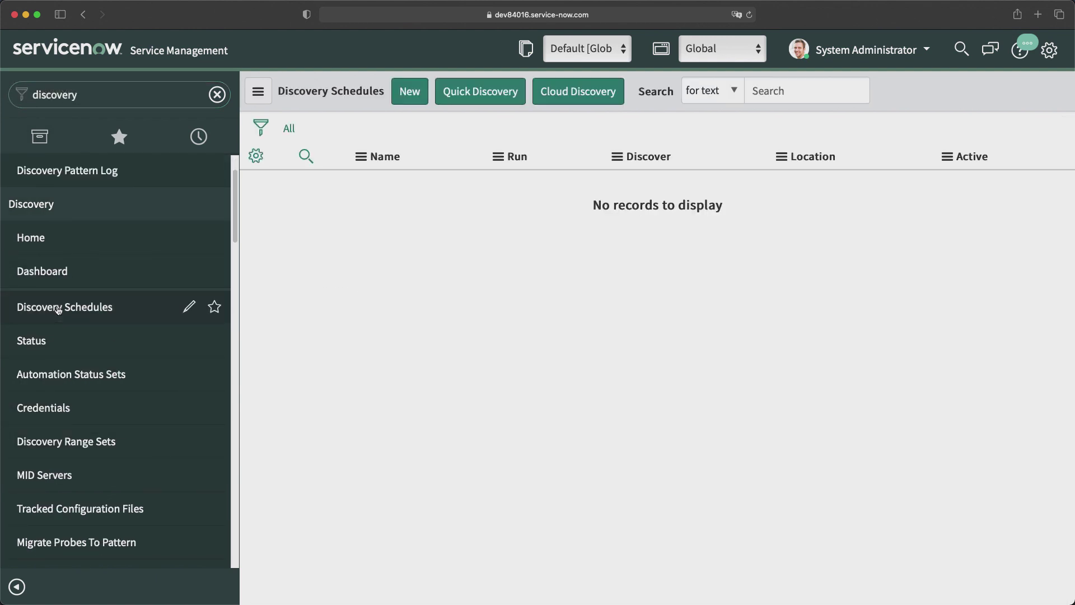
- Start a Quick Discovery and enter 172.16.220.3 as the target IP, checking it against the virtual machine's ipconfig output
click(482, 98)
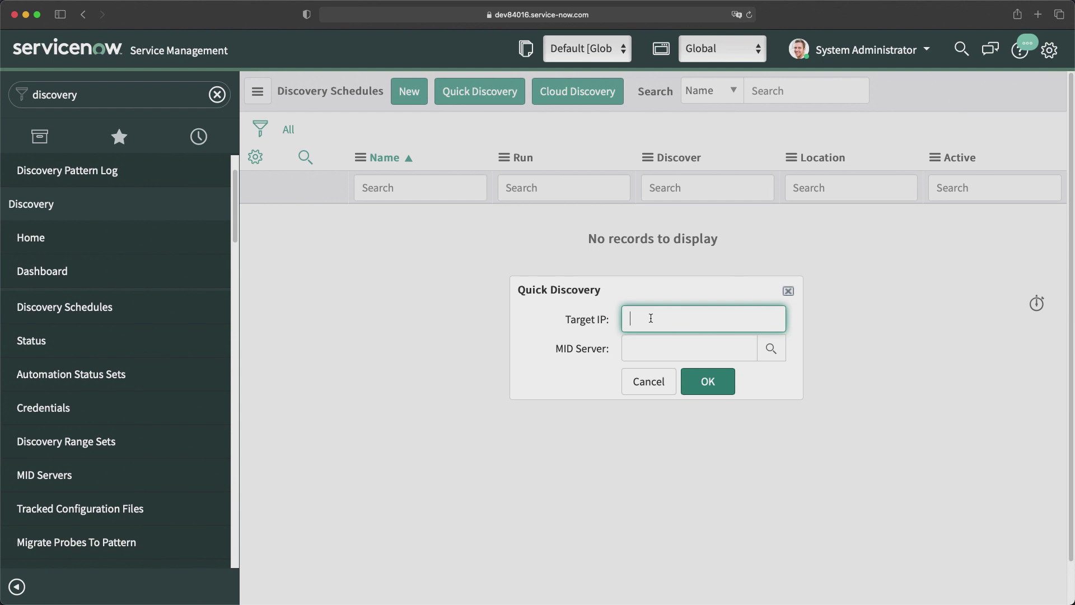
text(172.)
key(super+Tab)
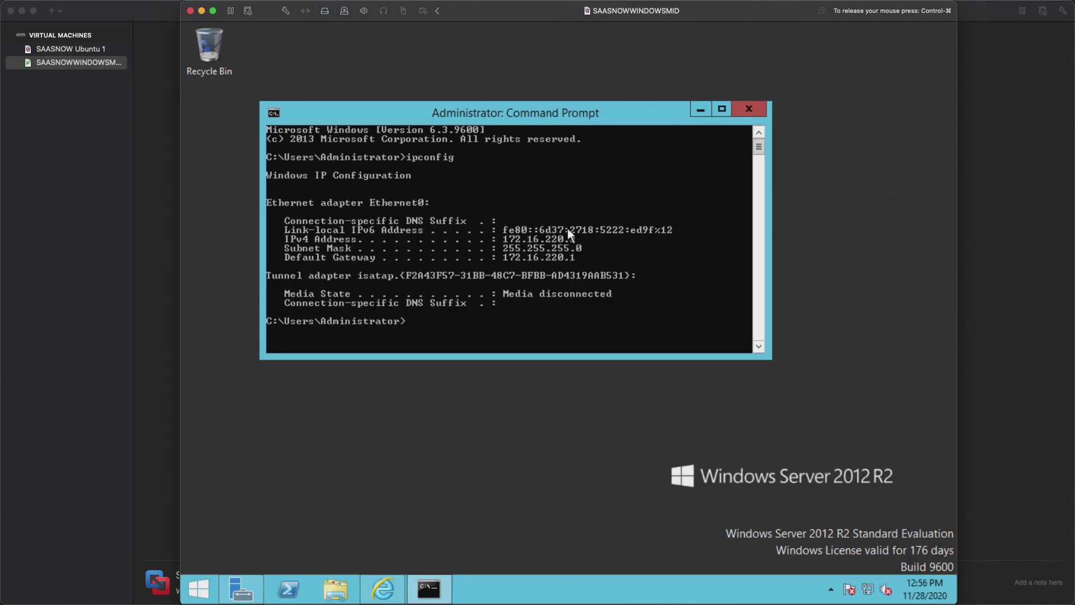
key(super+Tab)
text(.1)
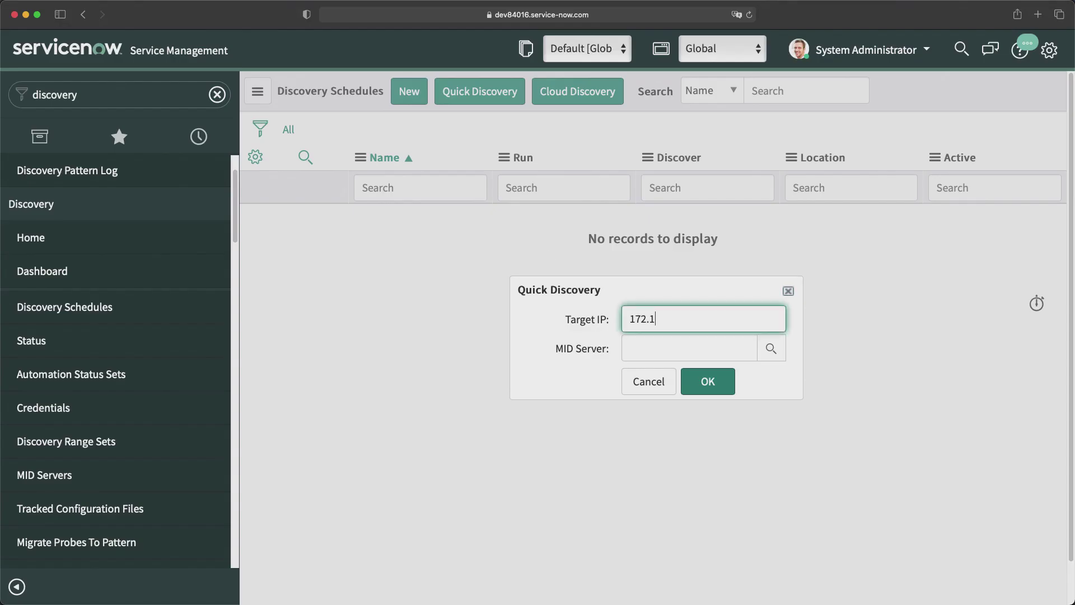
text(6.220)
key(super+Tab)
key(super+Tab)
text(.3)
- Choose SAASMIDServer1 as the MID Server for the Quick Discovery and run it
click(775, 352)
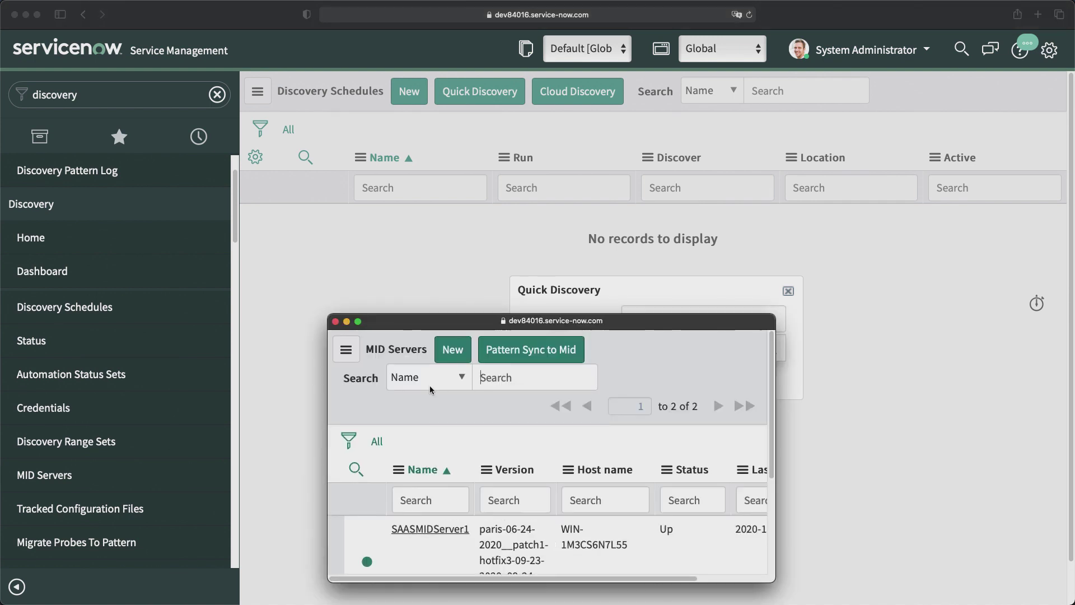
scroll(468, 478, down, 3)
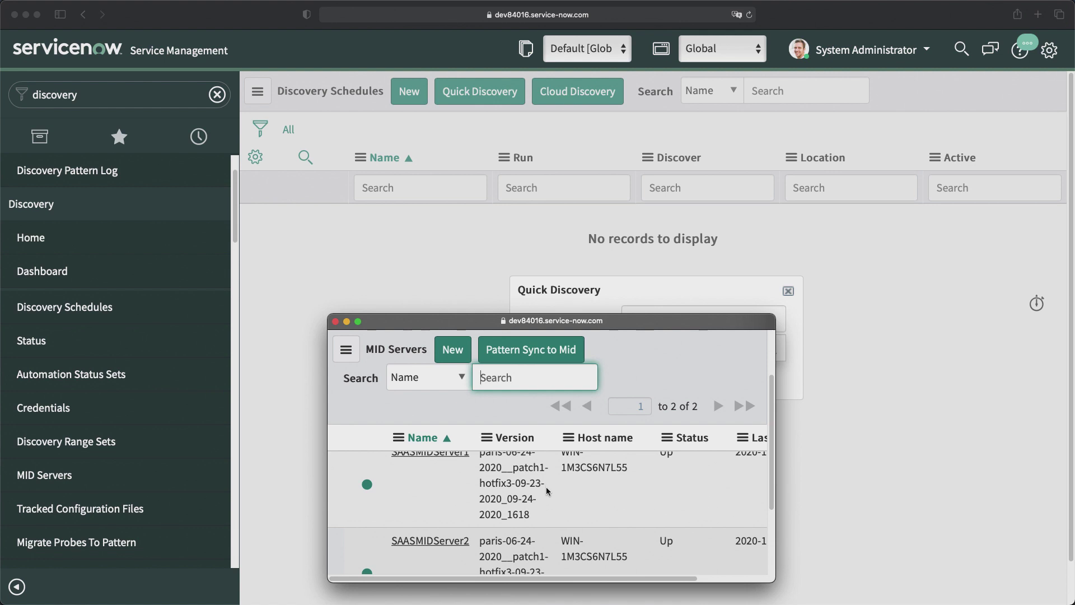
click(434, 469)
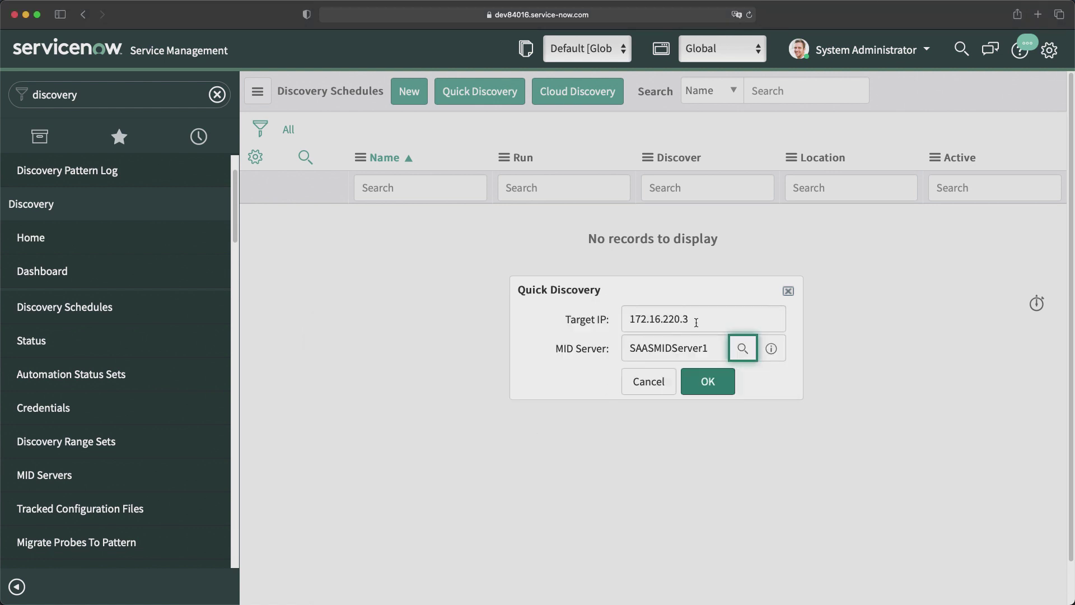
click(708, 387)
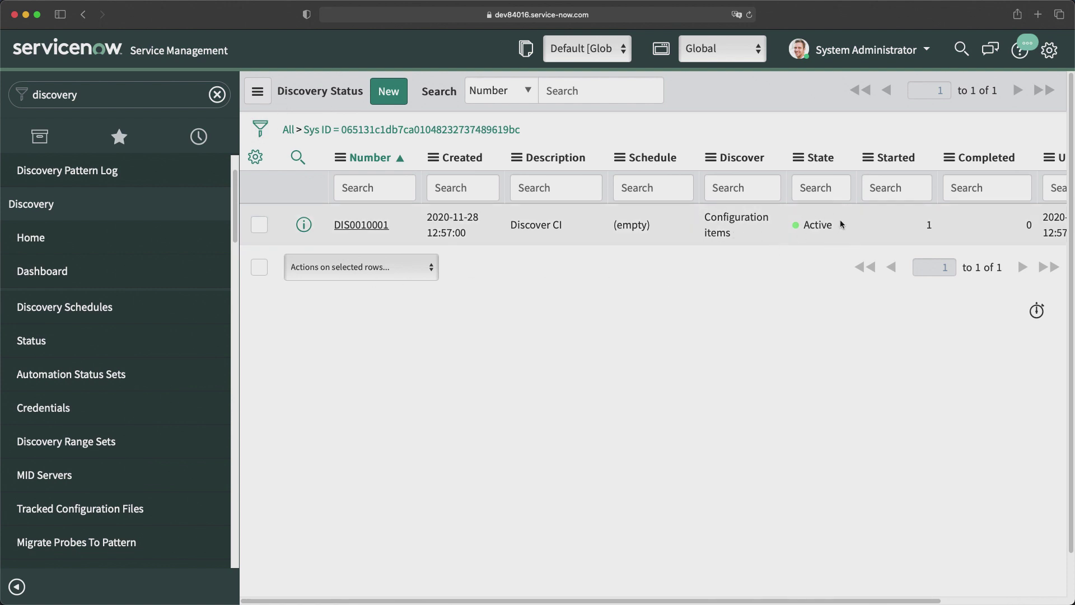
- Open the new Discovery Status record and examine its state, its started and completed counters and its Discovery Log
click(364, 225)
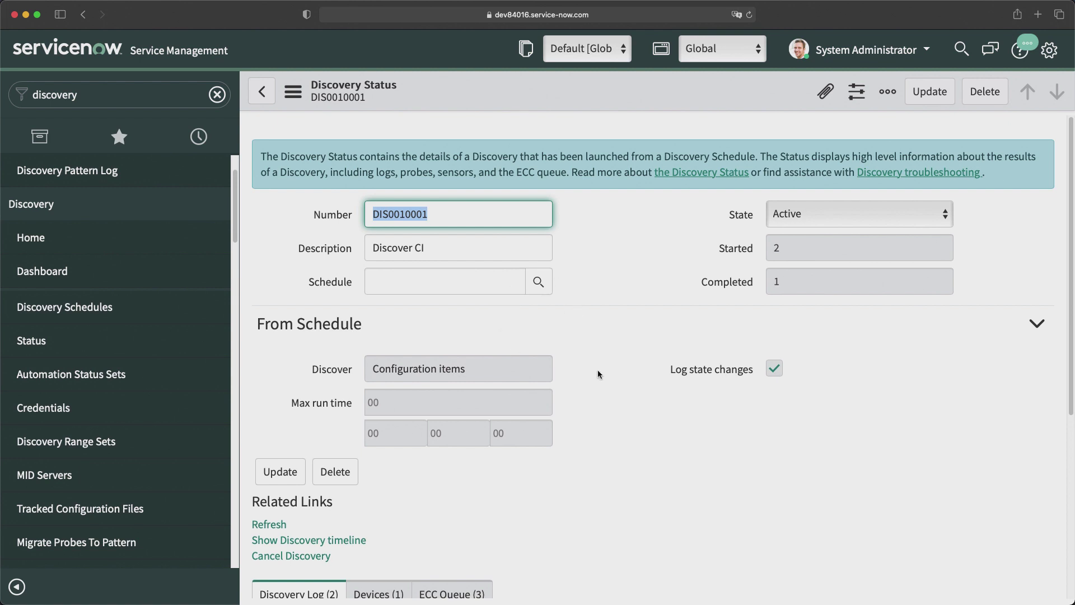
scroll(605, 370, down, 4)
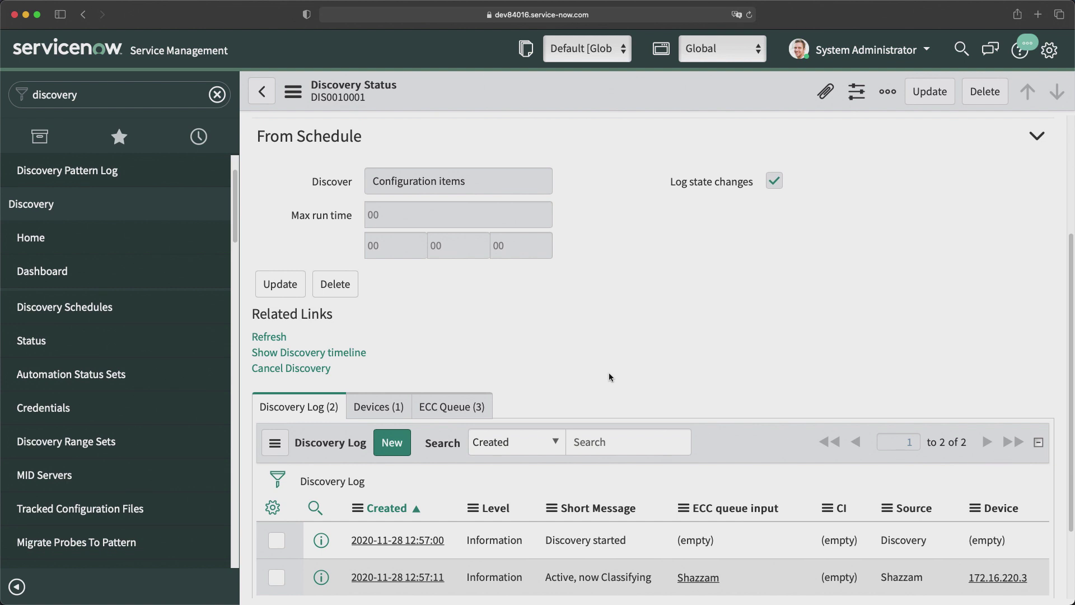
scroll(609, 376, down, 3)
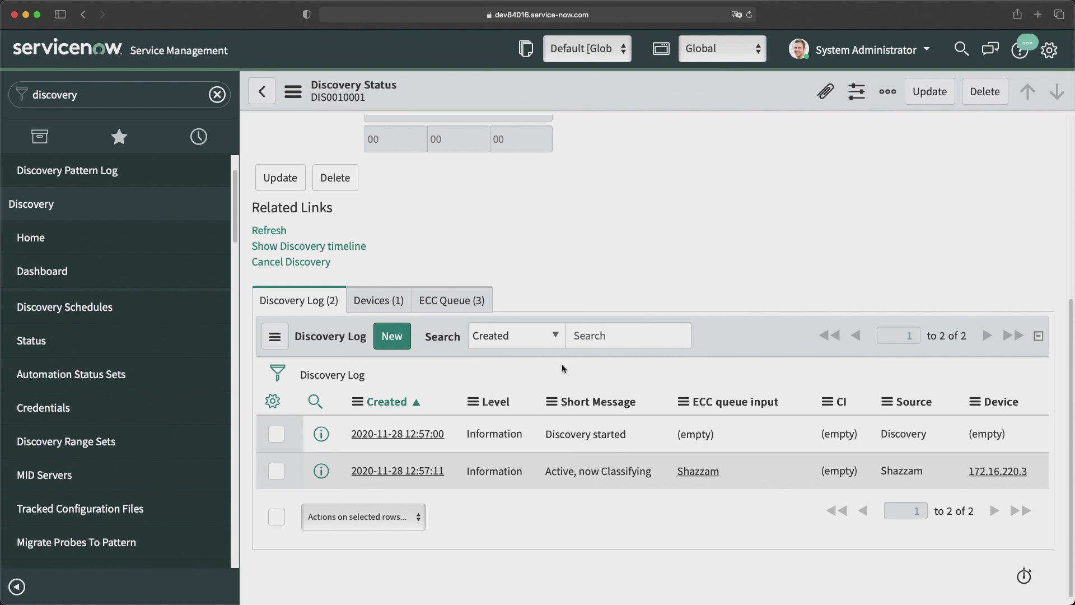
scroll(562, 364, up, 8)
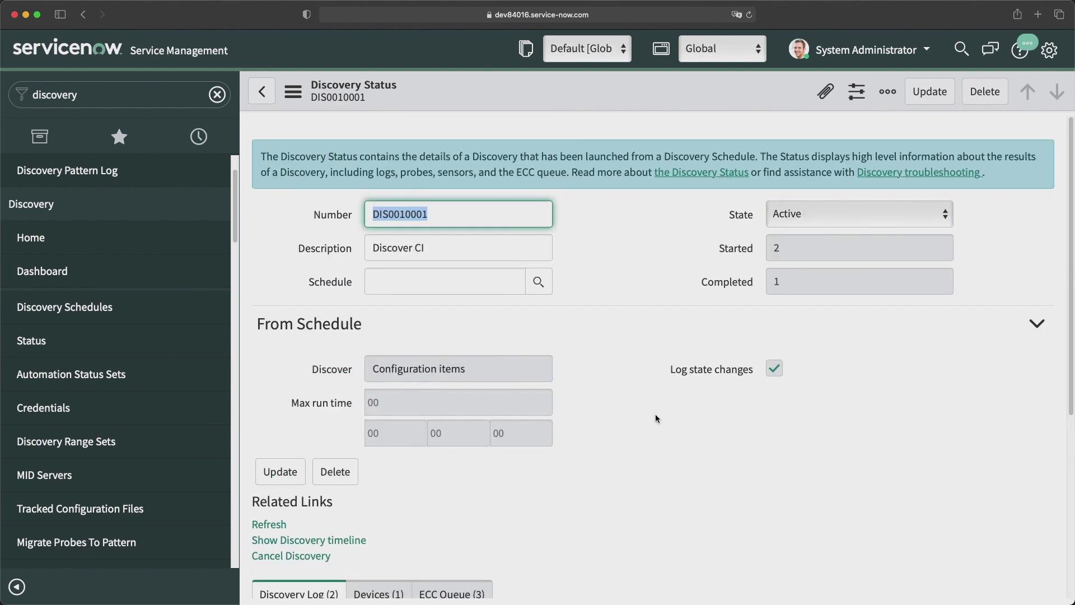
scroll(655, 415, down, 5)
scroll(655, 415, down, 2)
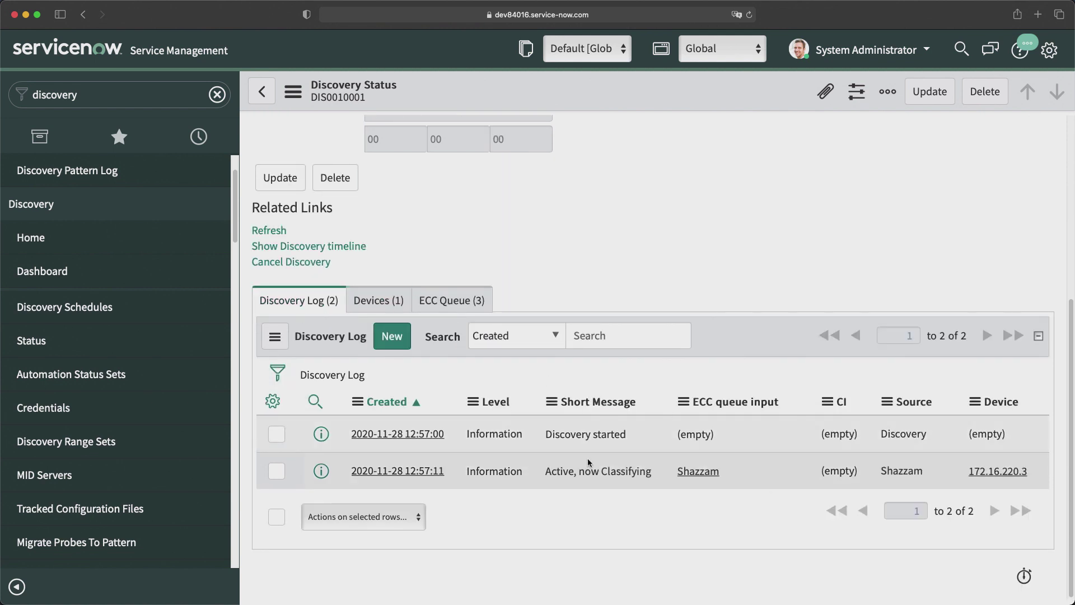
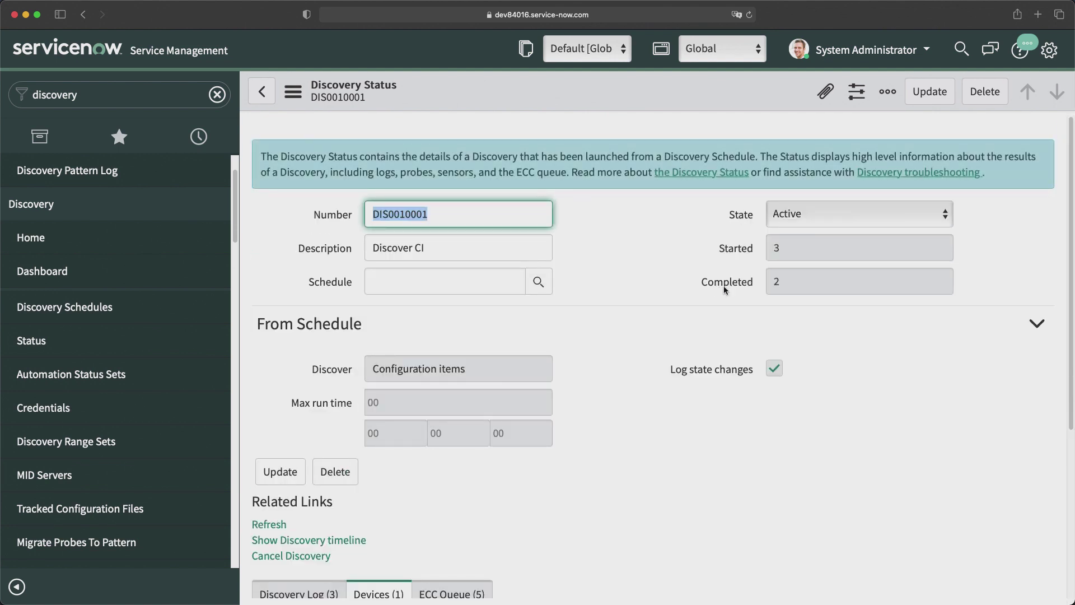
- Look over the discovered device's entry and show the discovery's ECC Queue list
scroll(690, 300, down, 5)
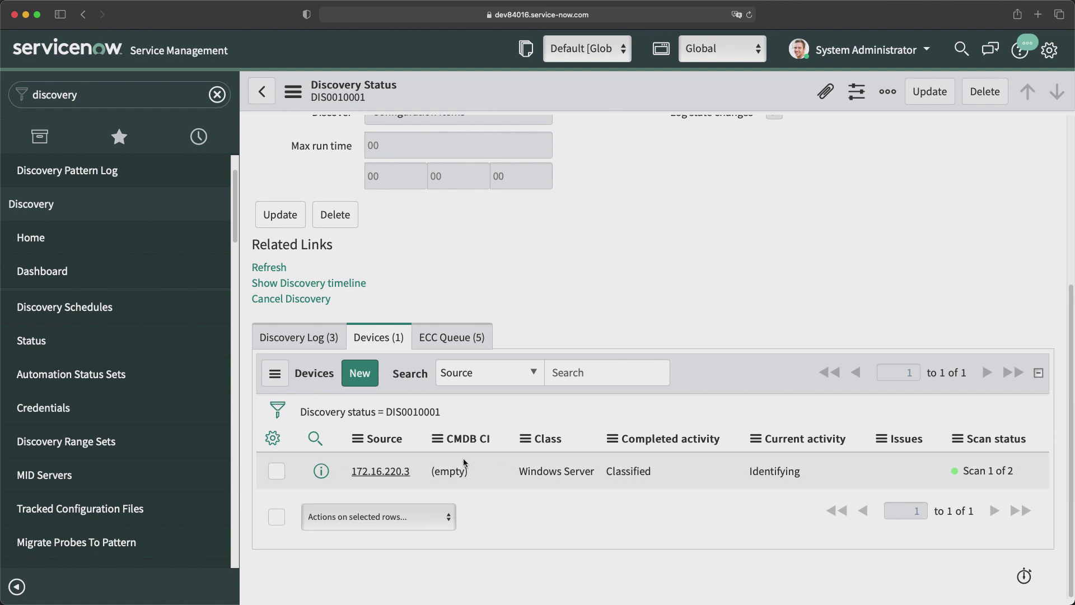
click(459, 339)
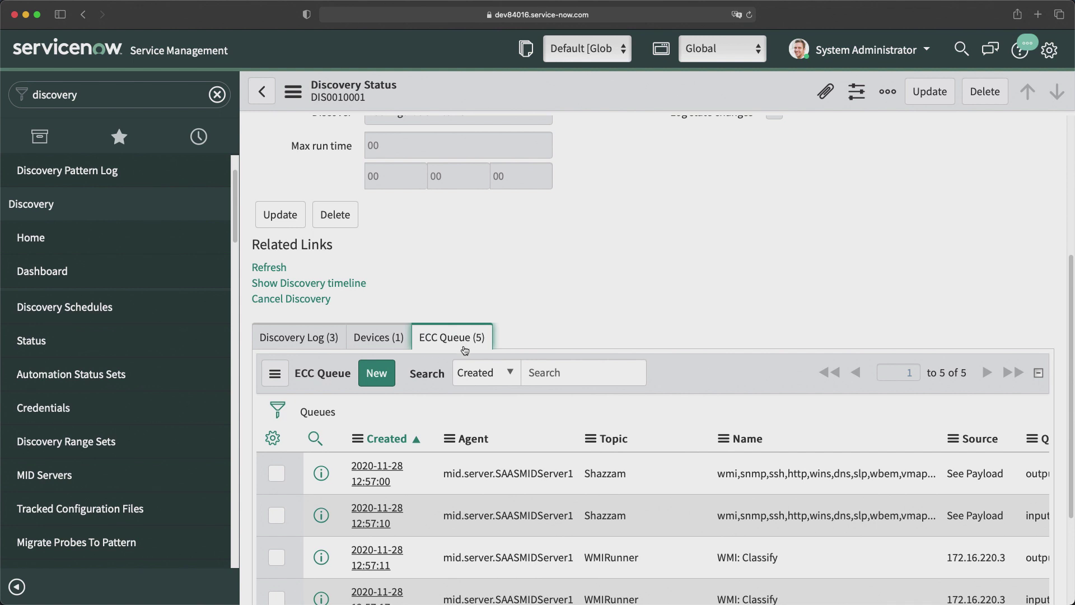
- Read through the ECC Queue entries, and refresh the Discovery Status record to recheck its Discovery Log
scroll(600, 398, down, 3)
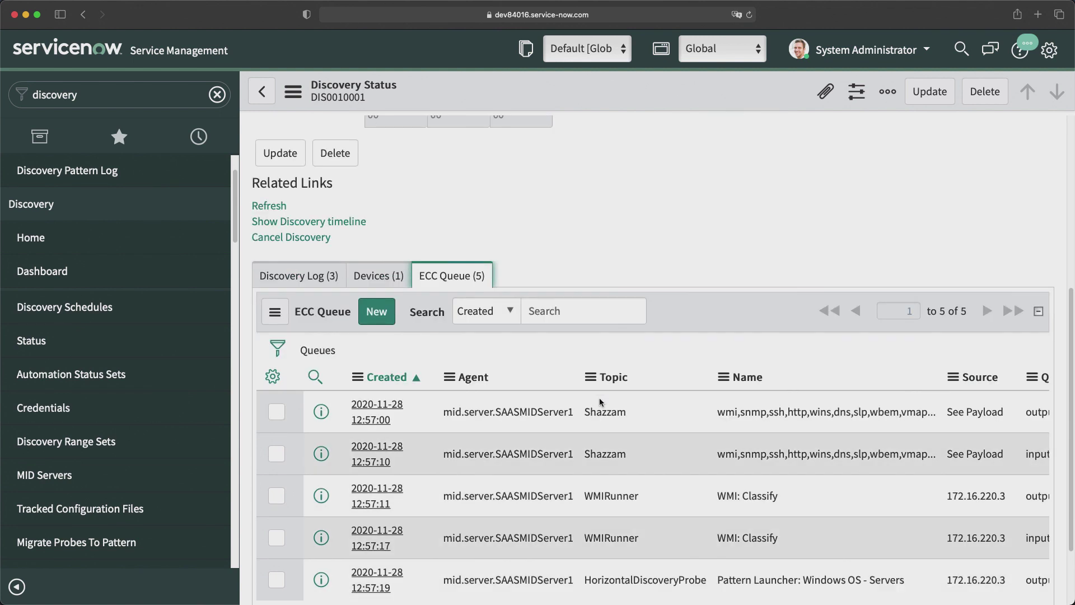
scroll(600, 420, down, 1)
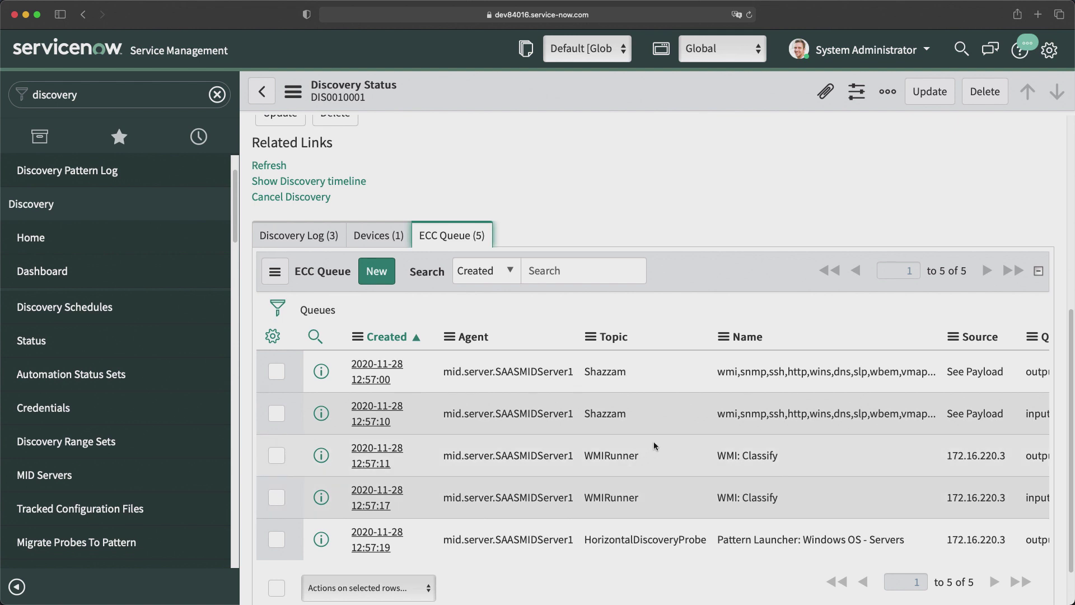
click(271, 166)
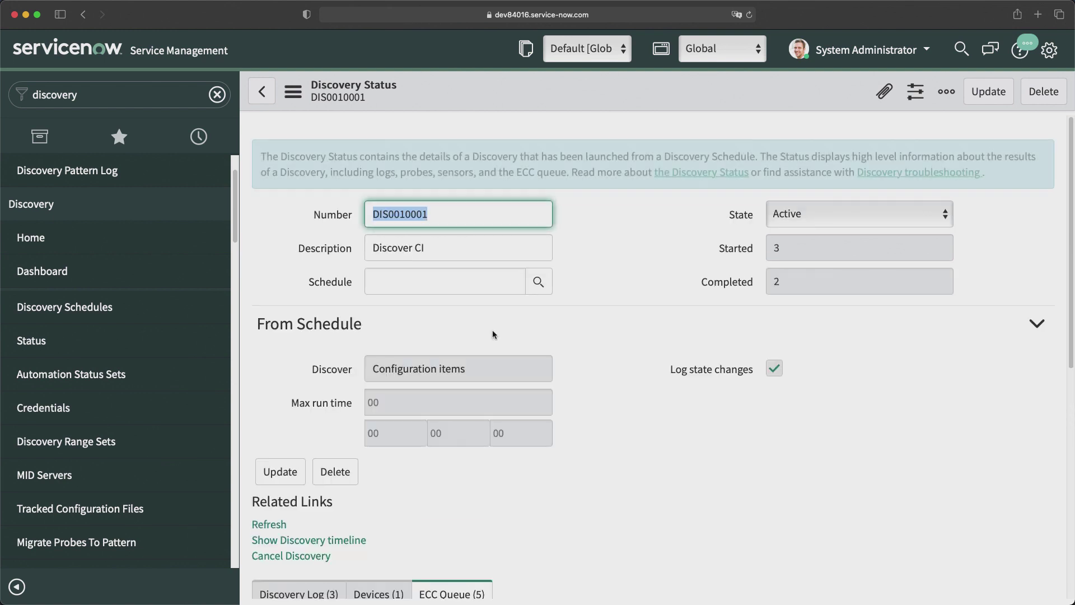
scroll(493, 335, down, 5)
click(295, 266)
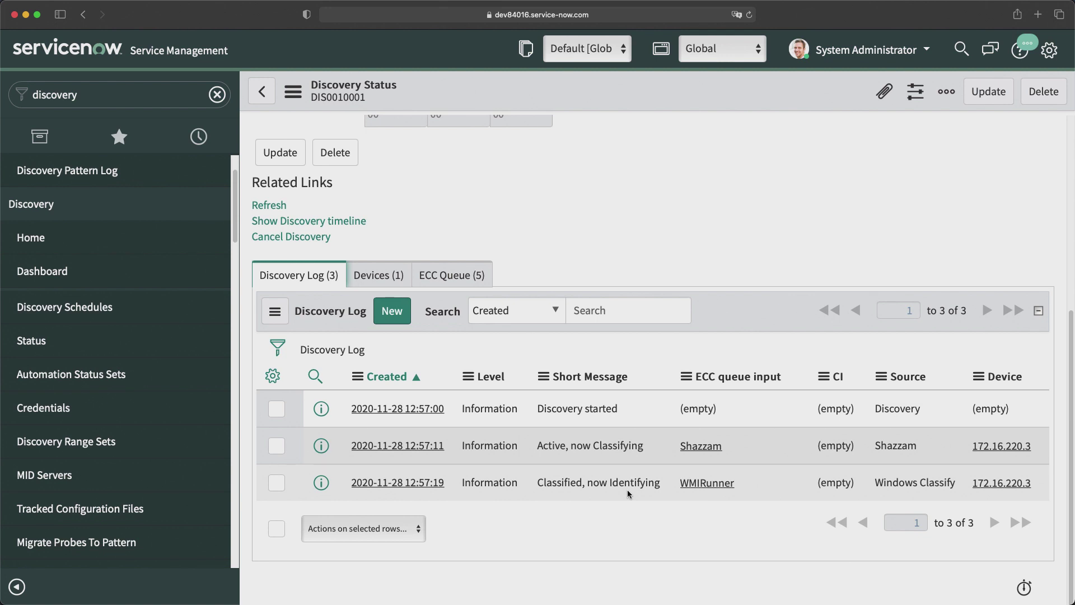
- Refresh the Discovery Status record again and check the discovered device's class, completed activity and scan status in the Devices list
scroll(590, 532, up, 4)
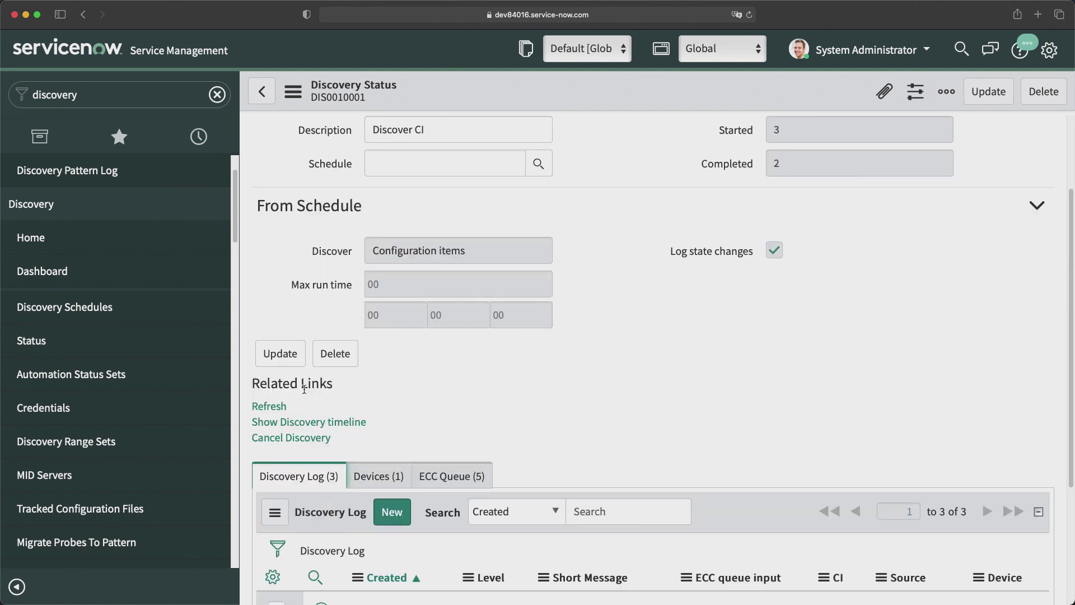
click(269, 406)
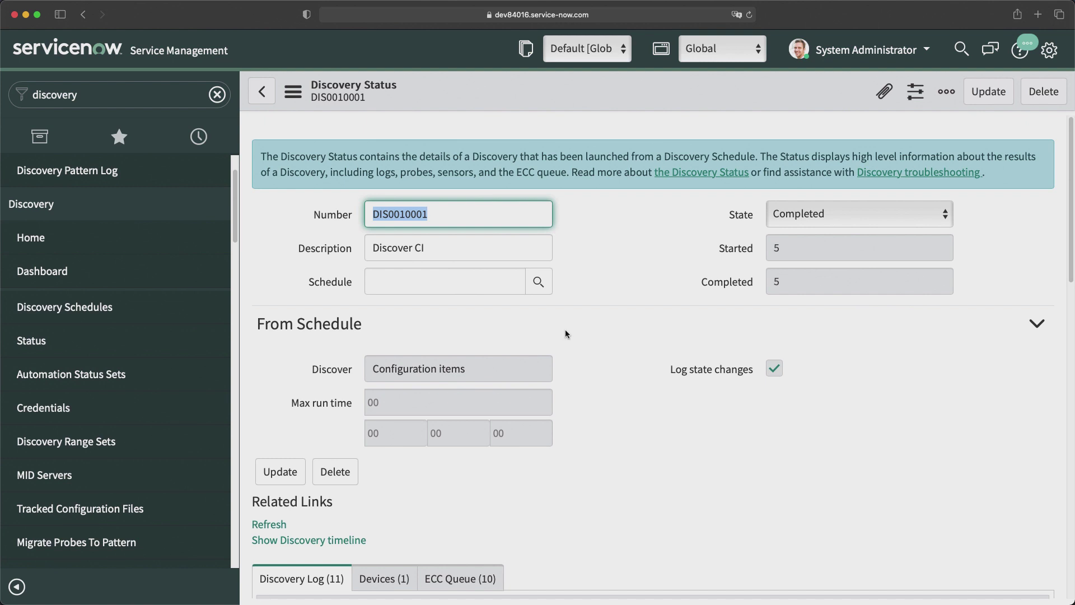
scroll(566, 334, down, 6)
click(400, 261)
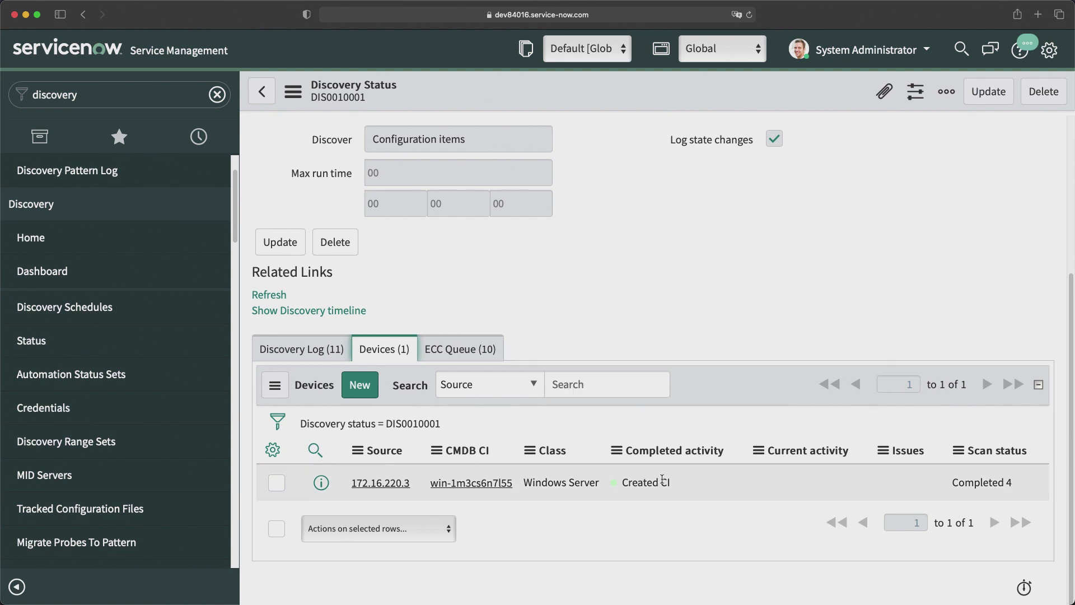
- Examine all Discovery Log entries of the discovery, including the classification, pattern and identifier rule messages
click(302, 348)
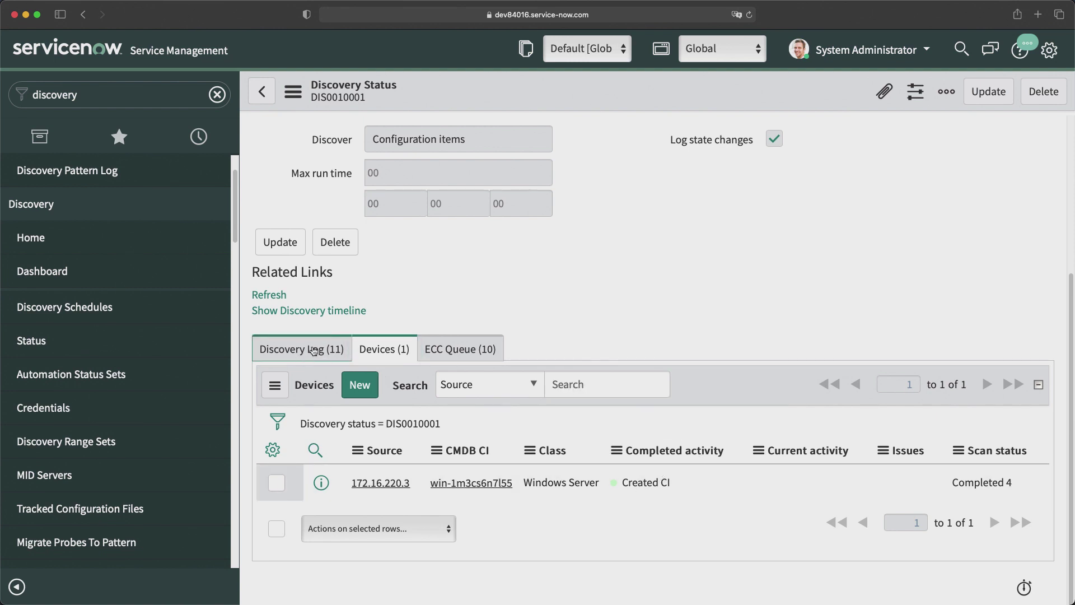
scroll(522, 488, down, 3)
scroll(522, 489, down, 2)
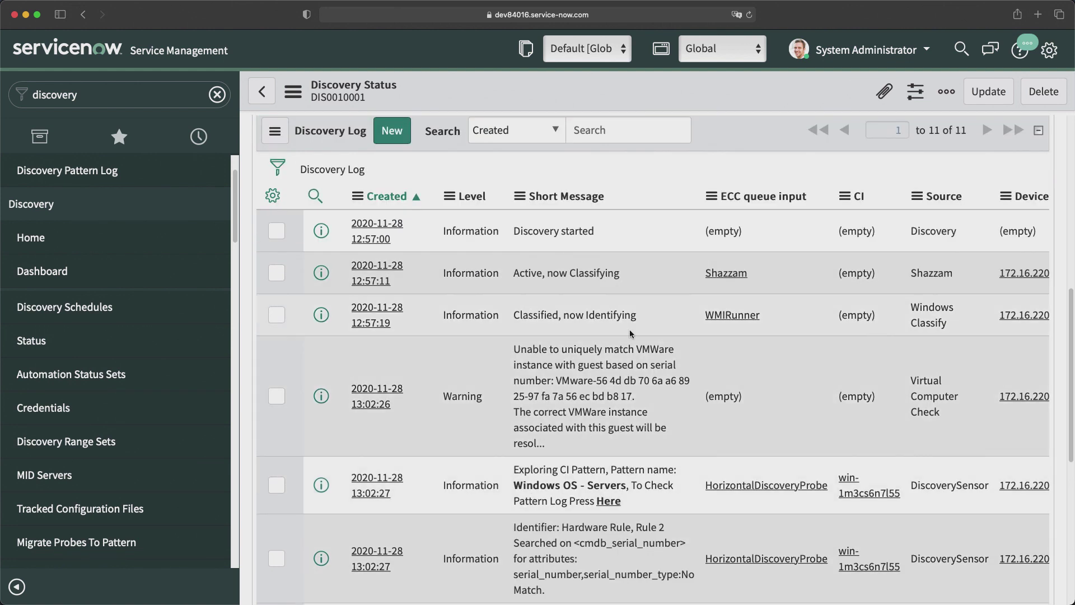
scroll(620, 448, down, 2)
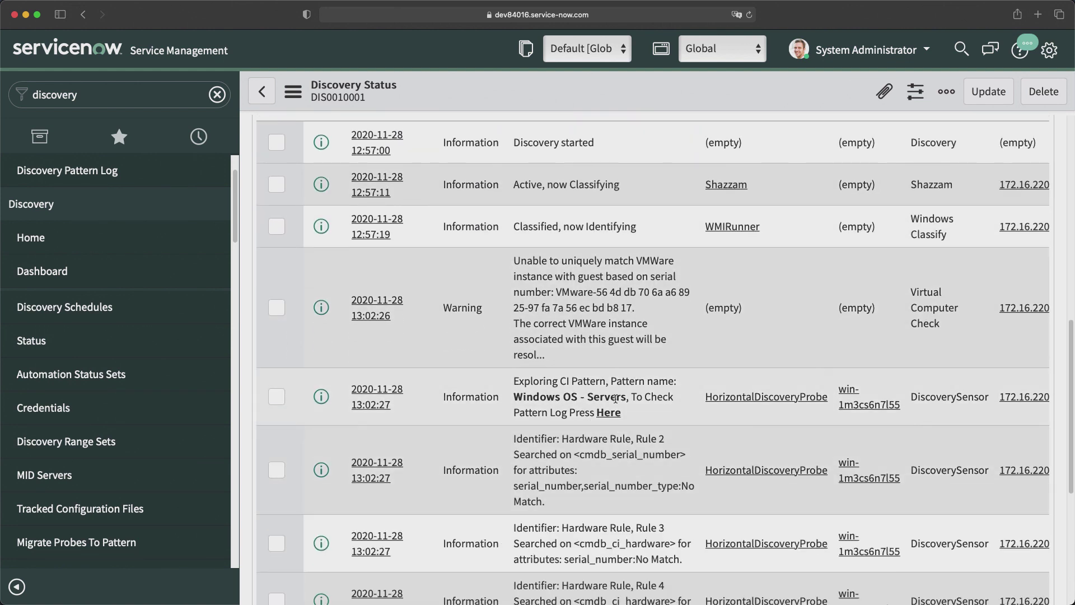
scroll(618, 411, down, 2)
scroll(736, 387, down, 3)
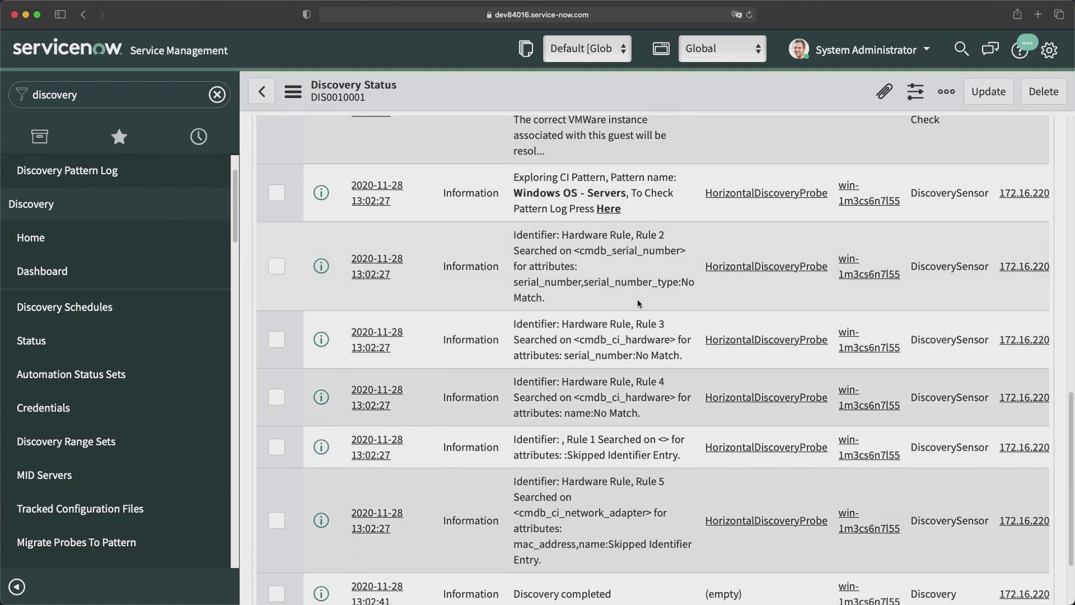
scroll(649, 404, down, 3)
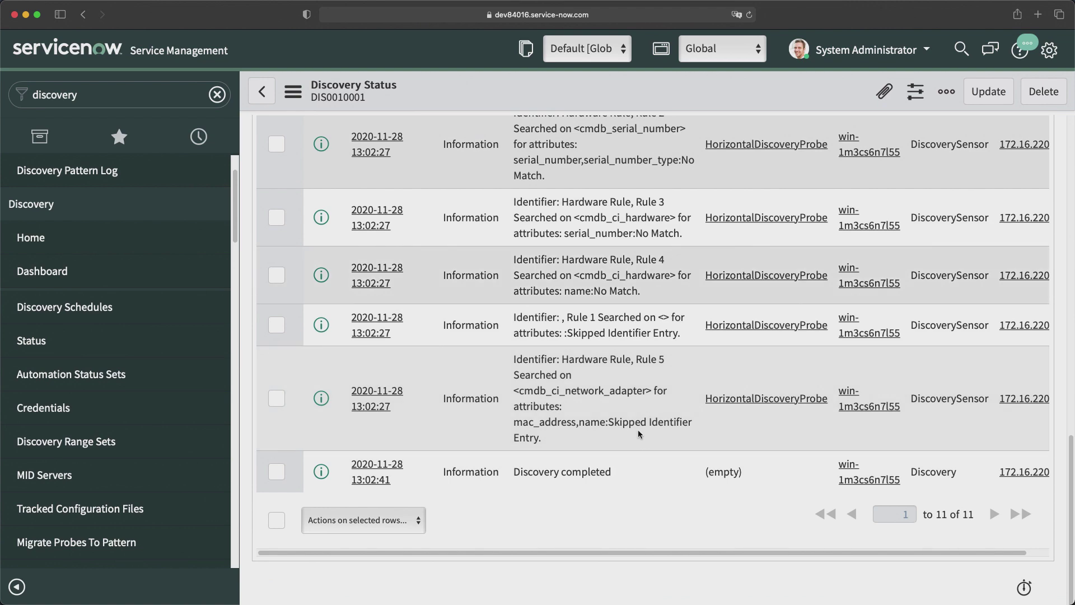
scroll(640, 428, up, 15)
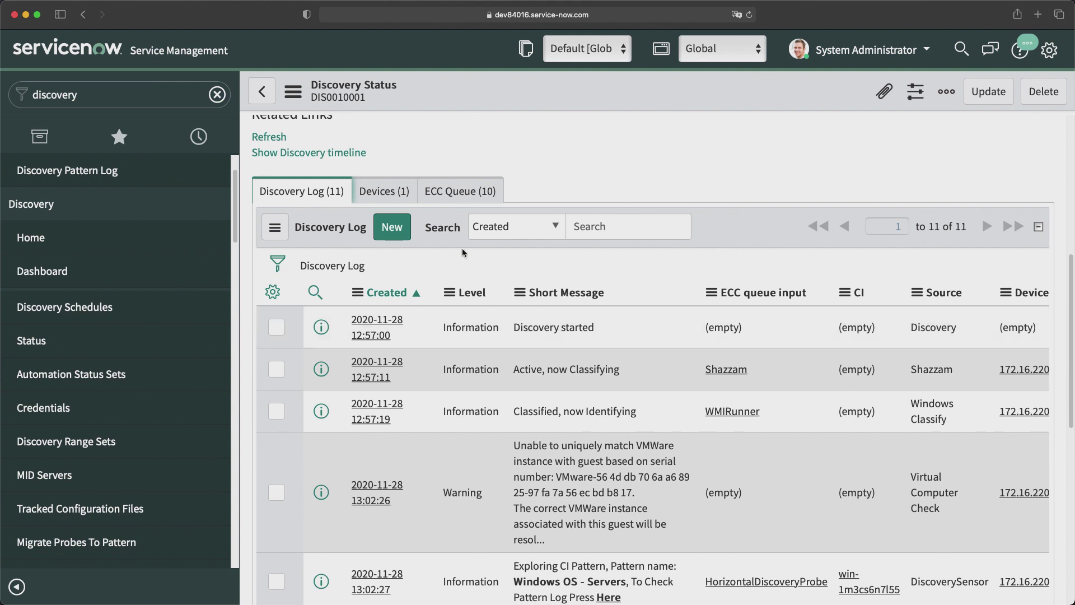
- Open the 172.16.220.3 device entry from the Devices list and go to its linked CMDB CI record
click(384, 191)
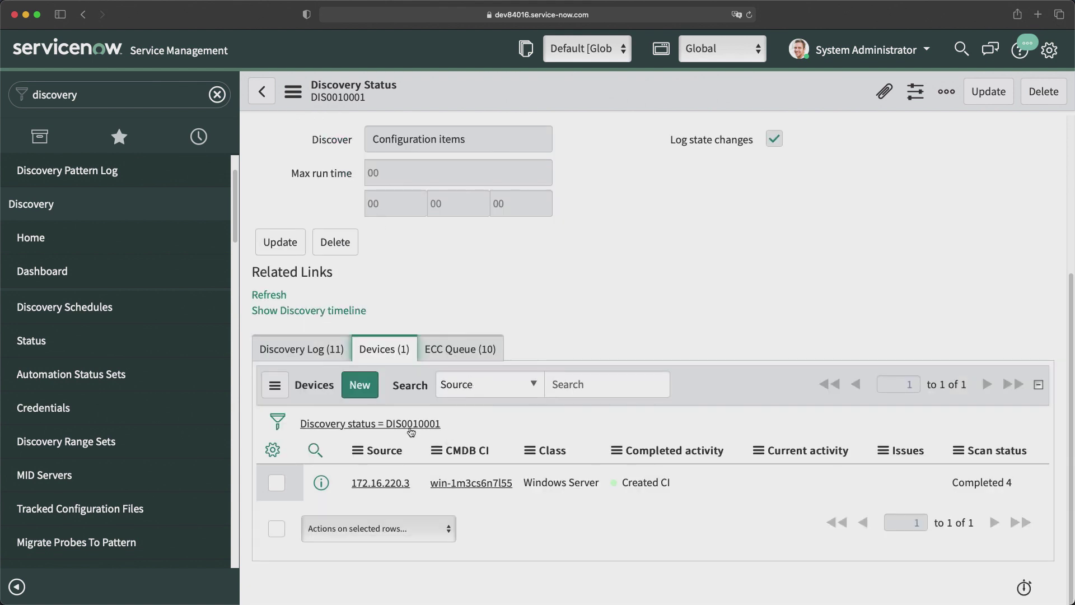
click(378, 485)
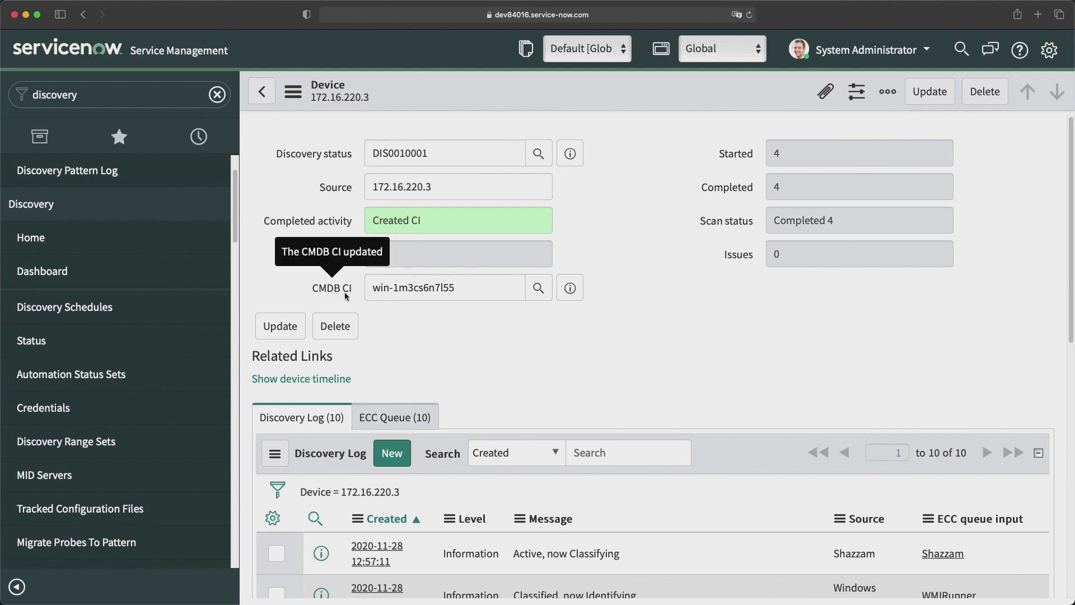
click(573, 290)
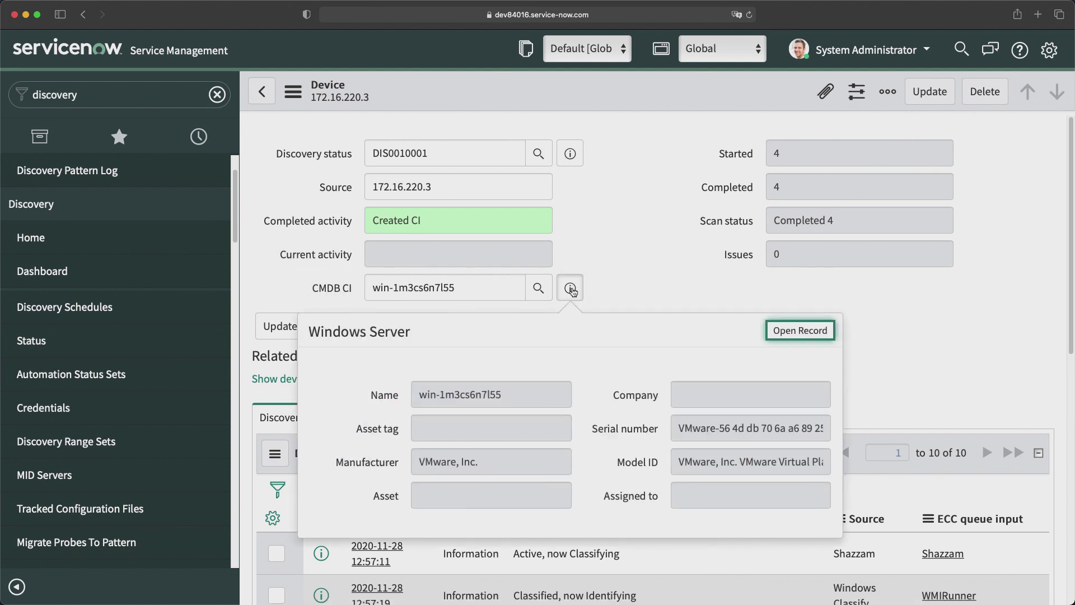
click(792, 331)
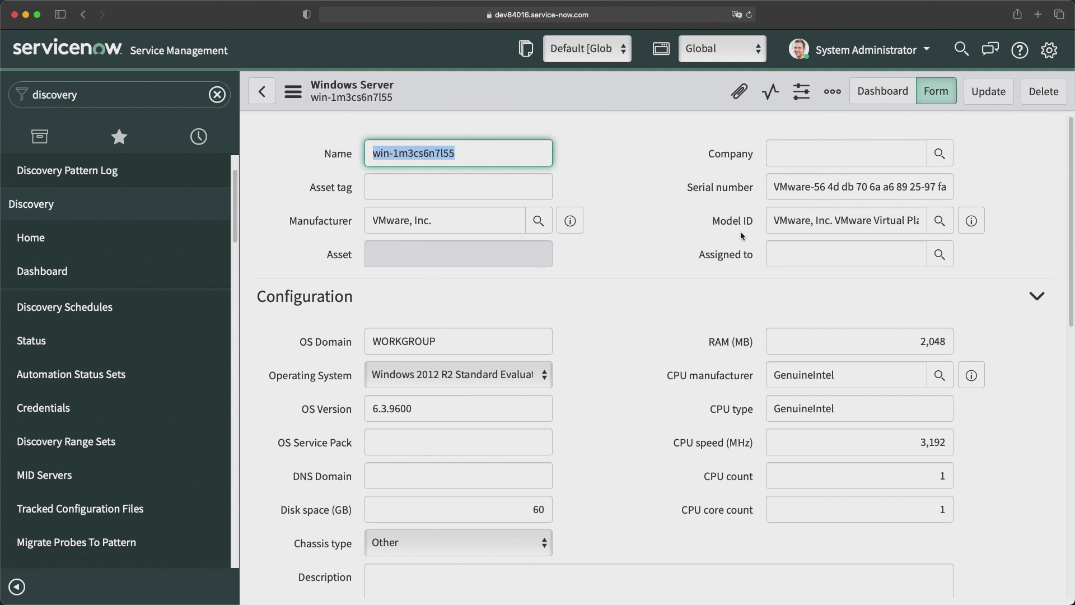
- Examine the Windows Server record's configuration details, related items and Network Adapters list
scroll(672, 252, down, 1)
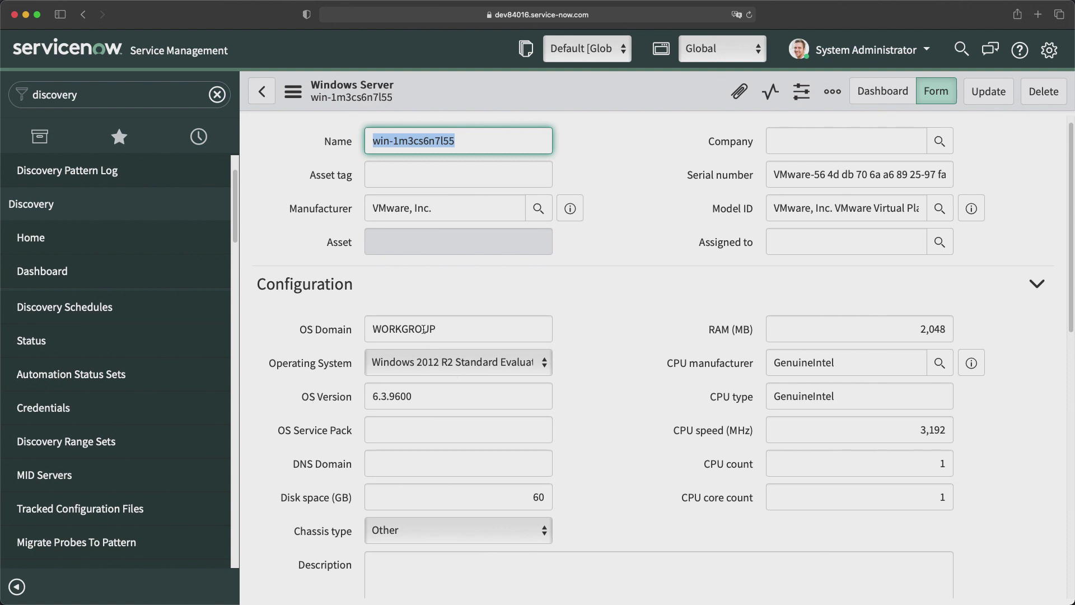
scroll(517, 386, down, 1)
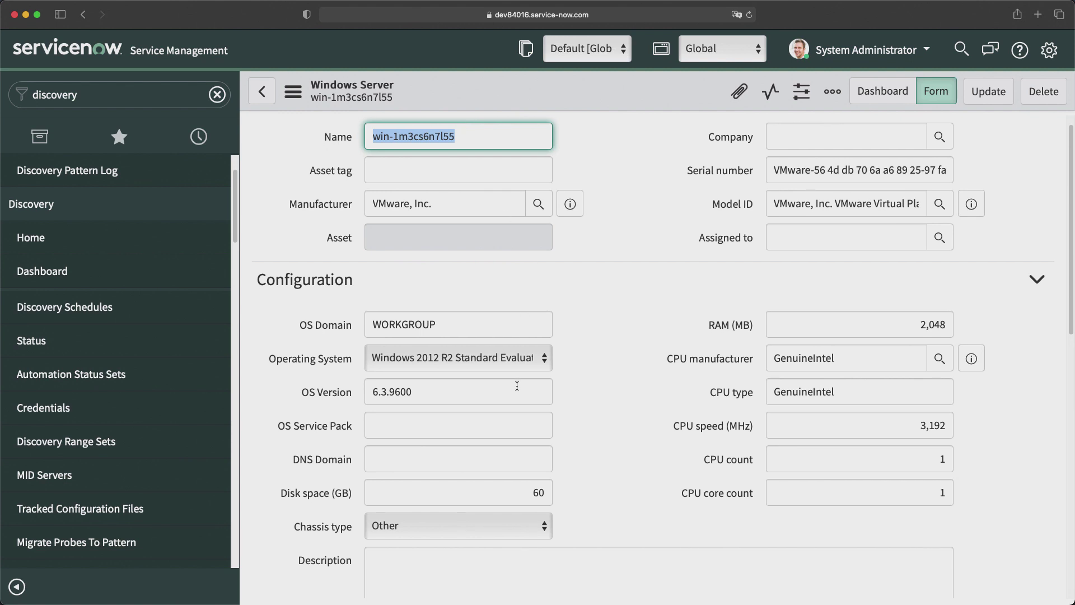
scroll(517, 386, down, 10)
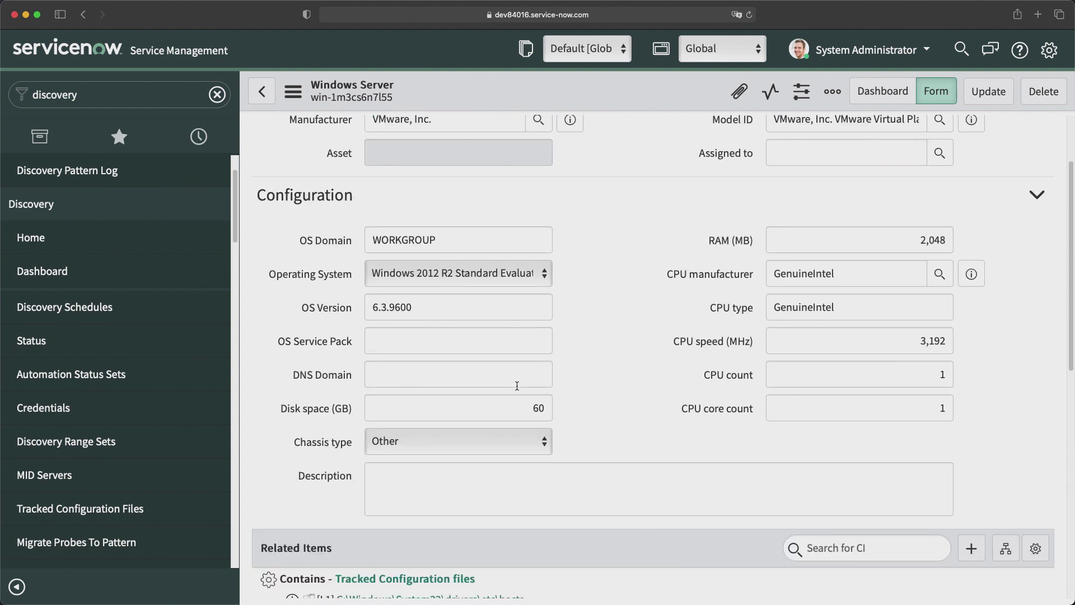
scroll(517, 385, down, 5)
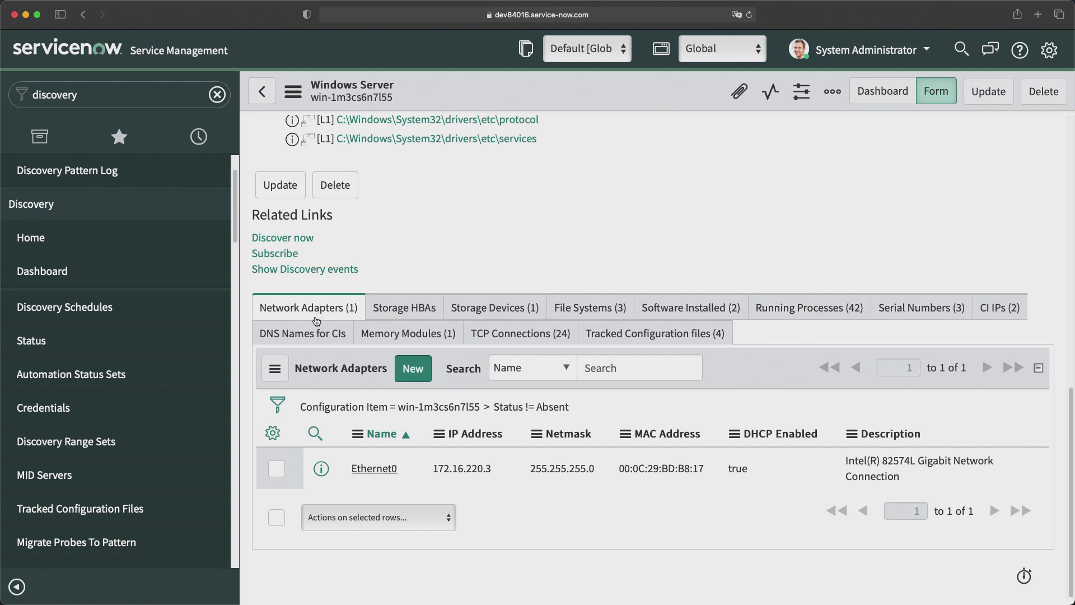
scroll(318, 311, up, 1)
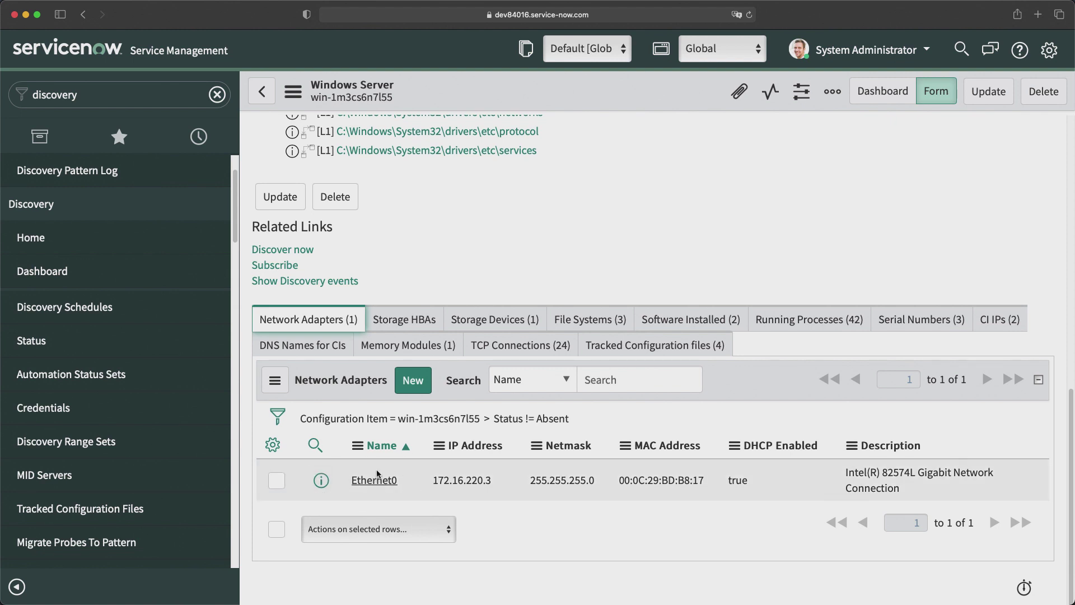
- Review the Storage Devices and File Systems discovered for the Windows server
click(500, 320)
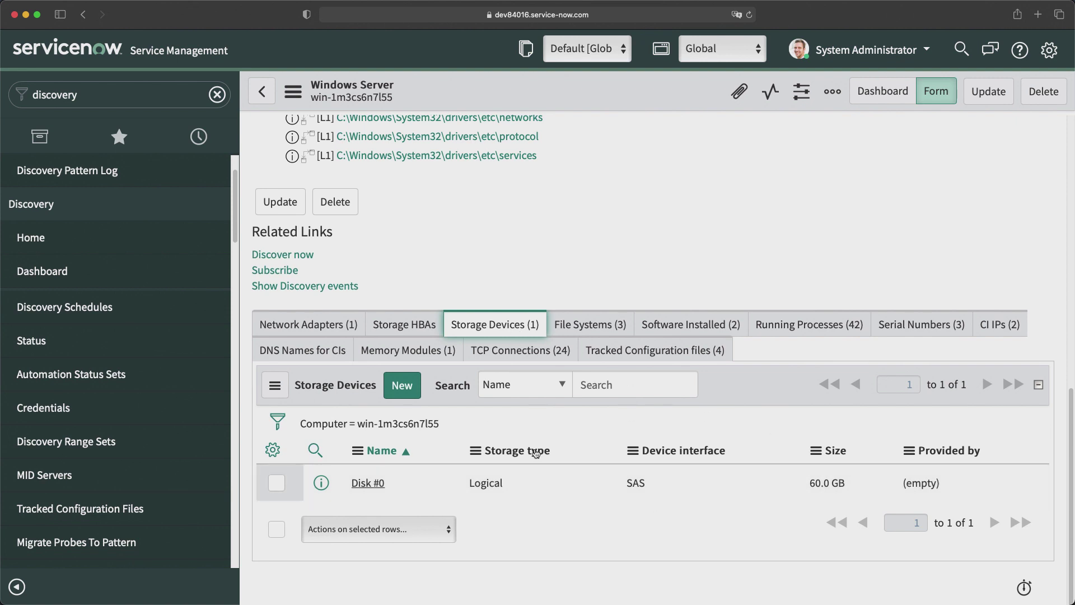
click(586, 328)
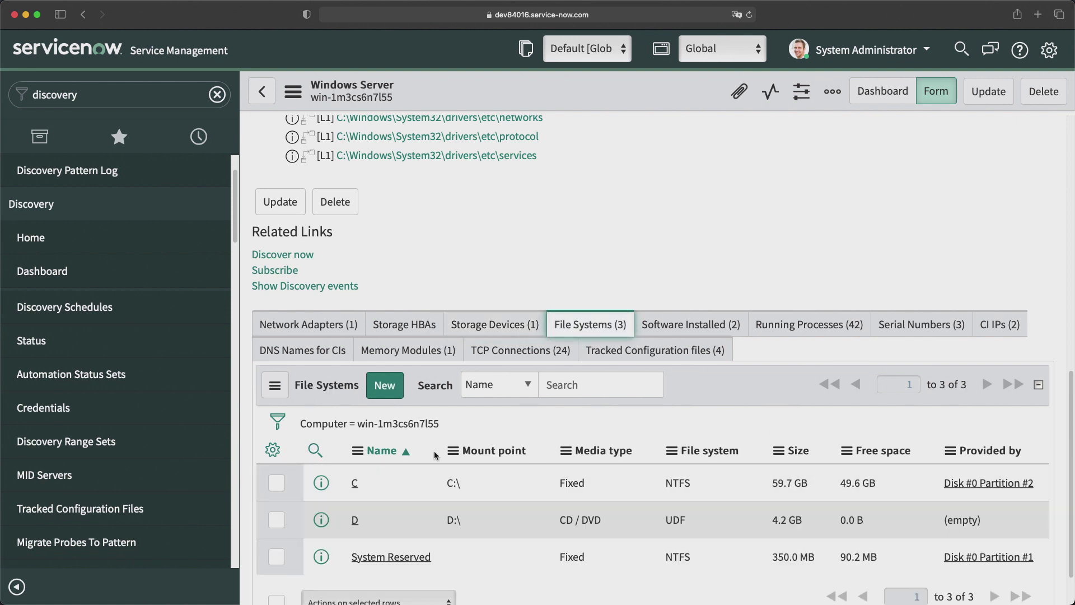
scroll(435, 455, down, 2)
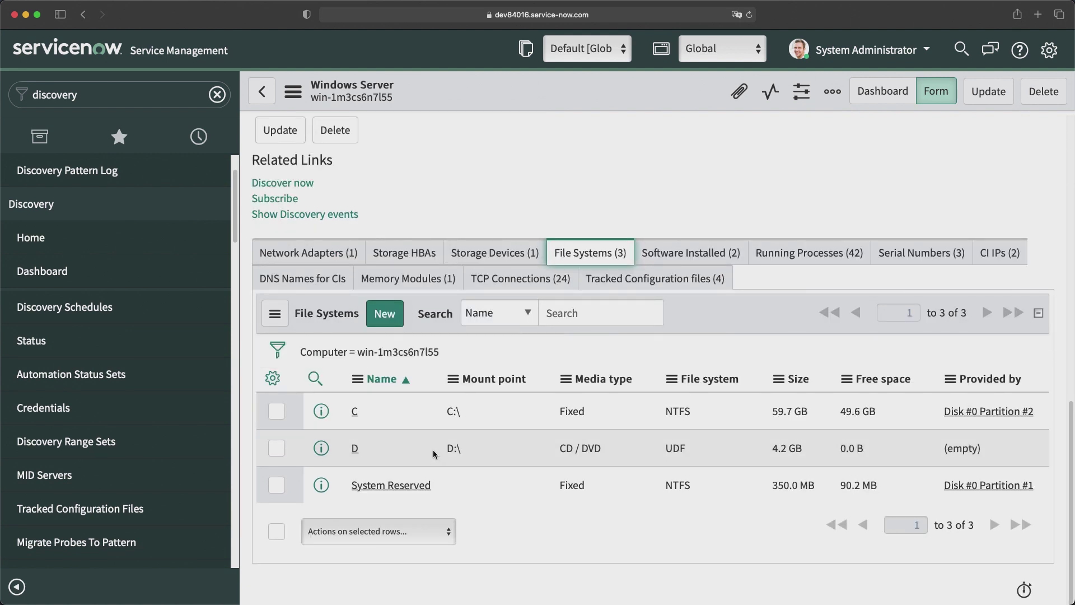
- Switch to the SAASNOWWINDOWSMID virtual machine and open File Explorer to compare its drives with the discovered file systems
key(super+Tab)
key(super+Tab)
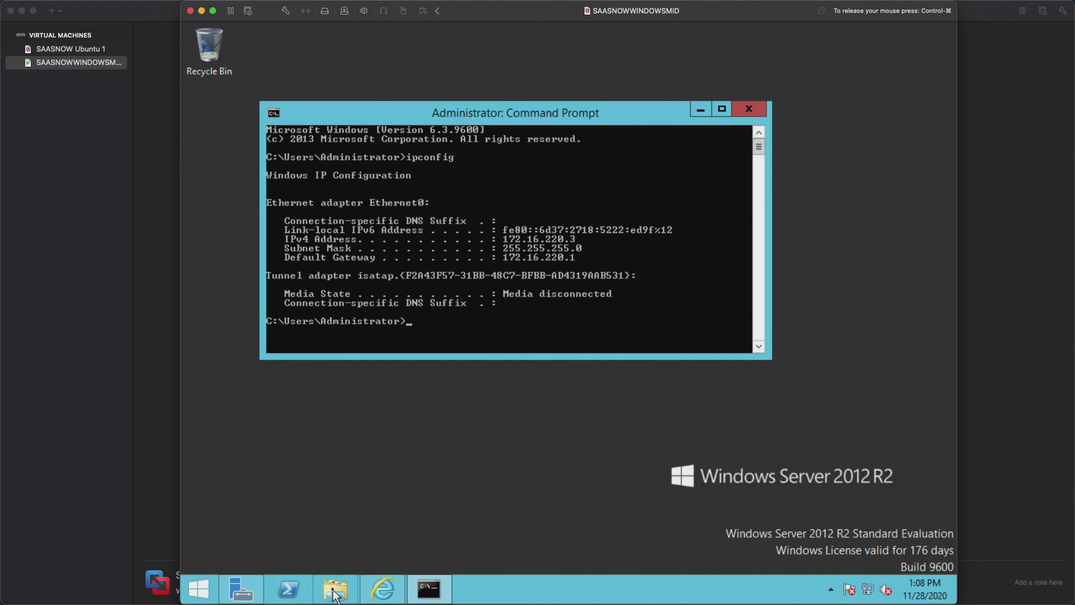
click(334, 589)
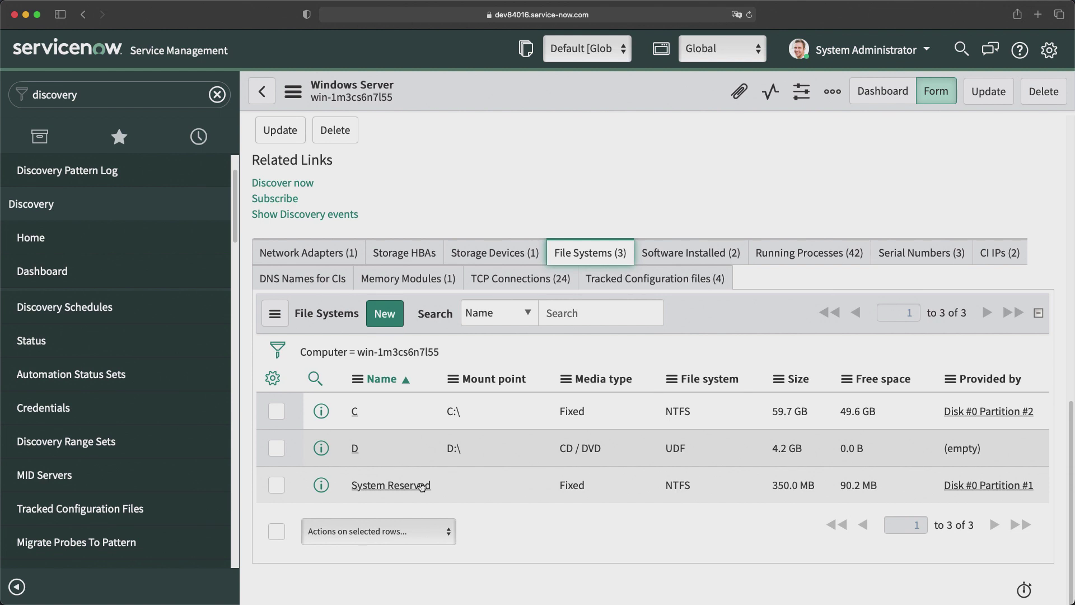
- Review the Software Installed and Running Processes lists on the Windows Server record
click(688, 254)
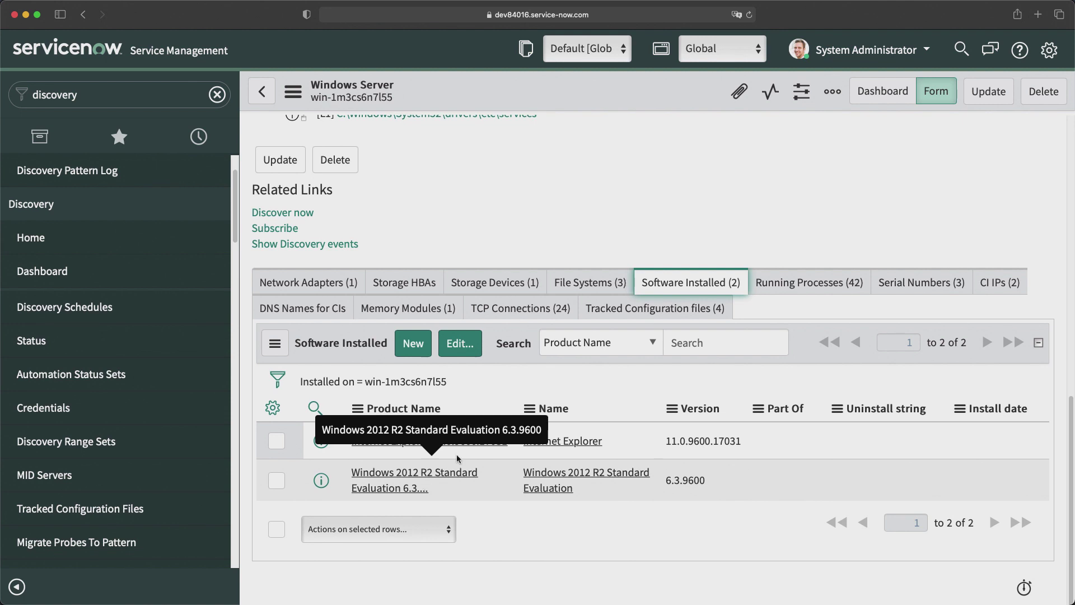
click(795, 283)
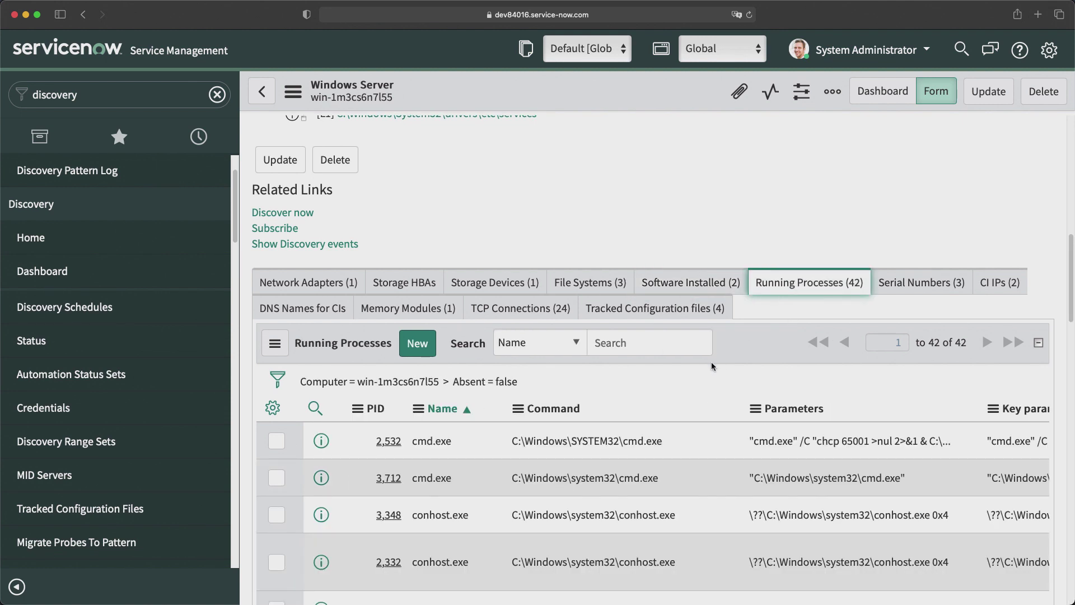
scroll(595, 408, down, 5)
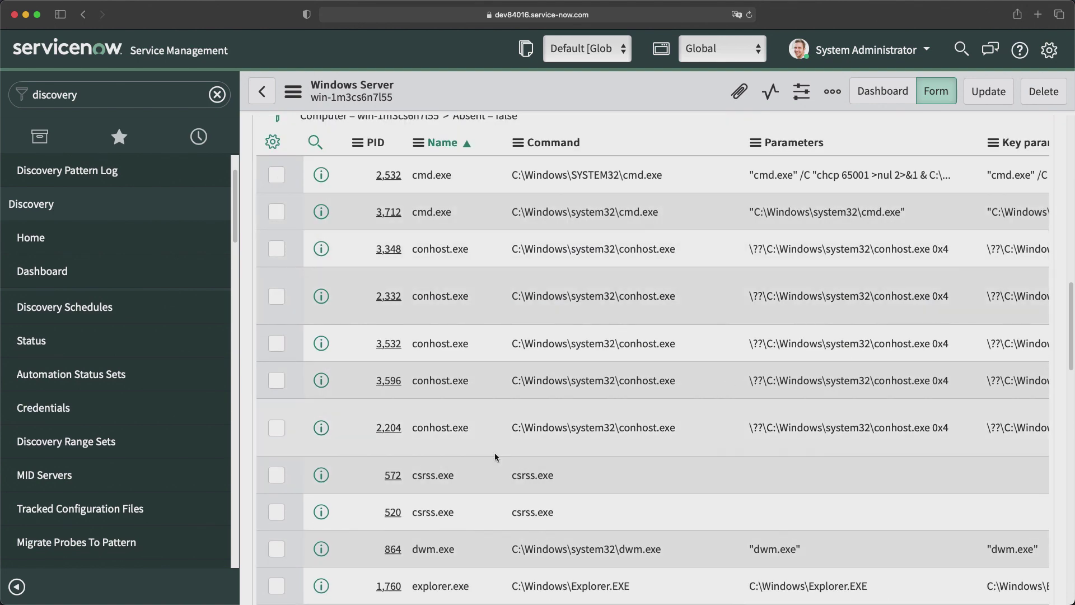
scroll(494, 452, up, 4)
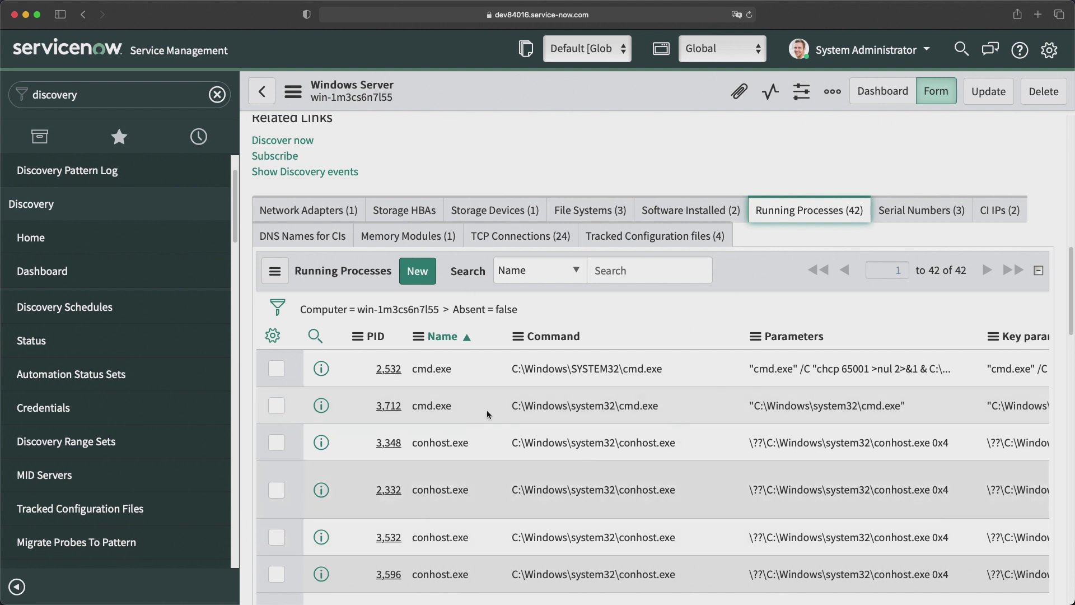
- Review the Serial Numbers, CI IPs and Memory Modules lists of the discovered Windows server
click(913, 212)
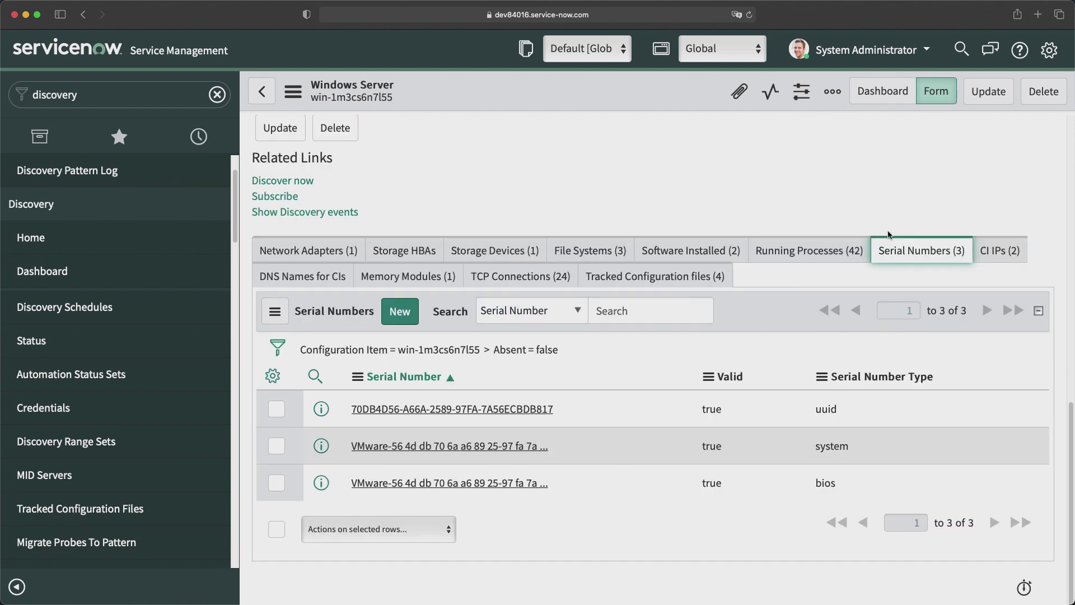
click(1000, 252)
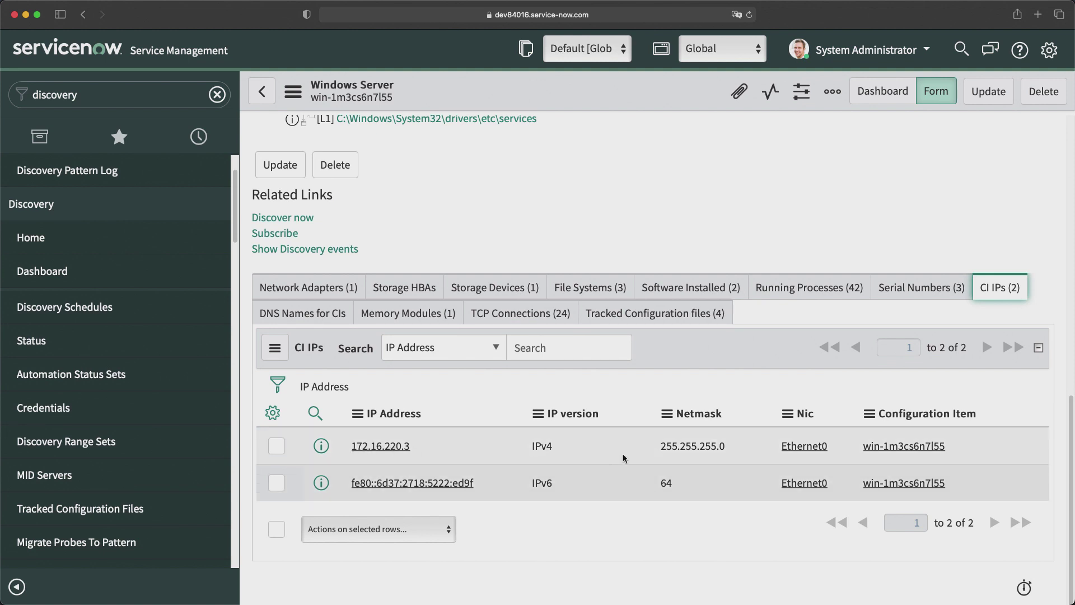
drag(656, 446, 722, 447)
click(710, 405)
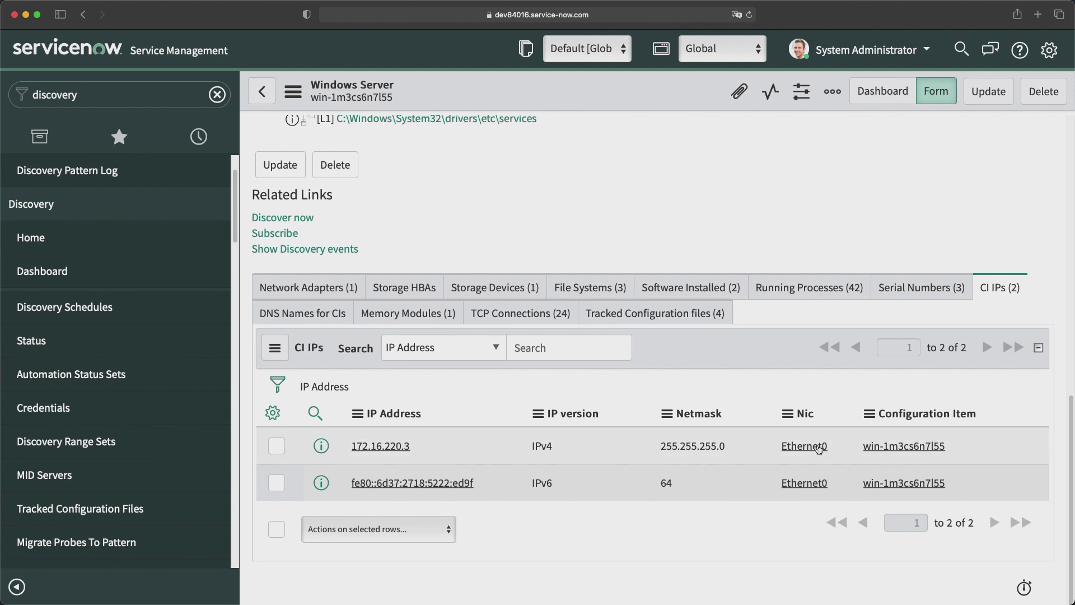
click(410, 315)
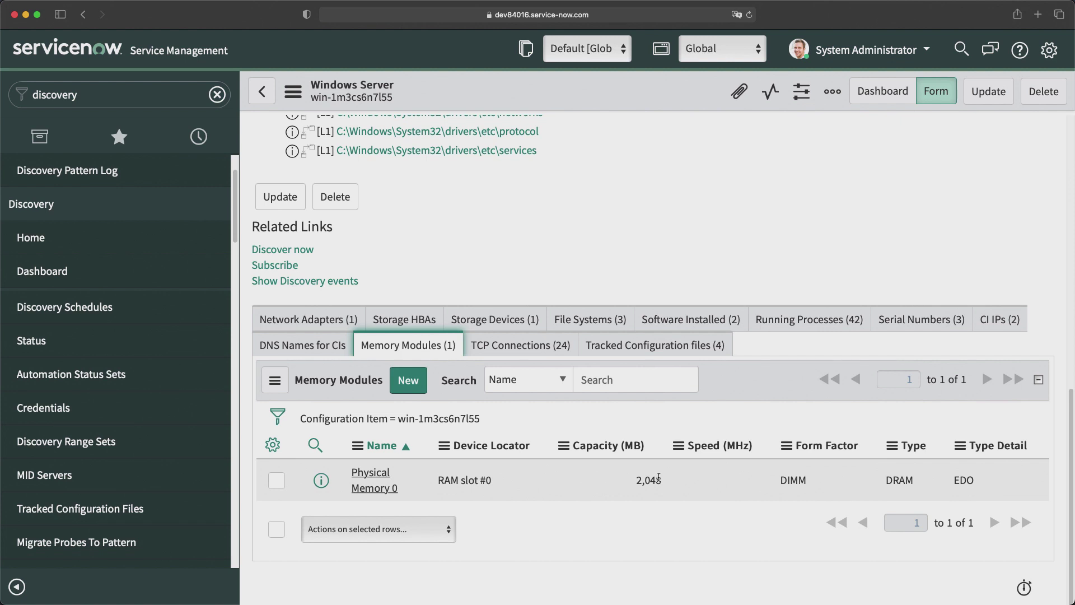
- Review the TCP Connections list of the discovered Windows server
click(534, 352)
scroll(536, 354, down, 3)
scroll(515, 450, up, 4)
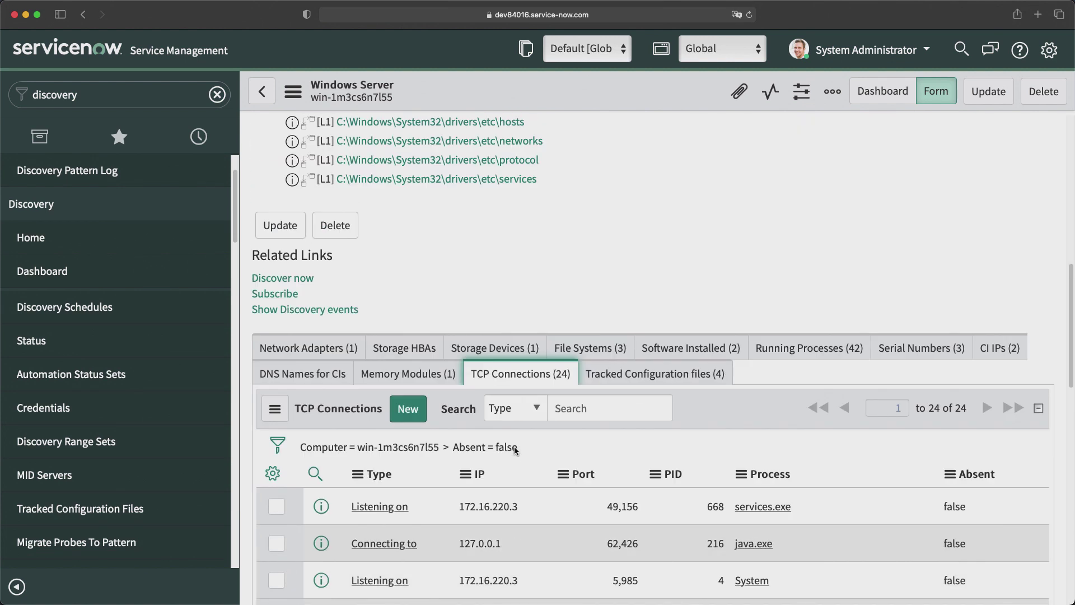
- Review the tracked configuration files on the server record and in the Discovery module's list, and open the hosts file's related CI
click(631, 387)
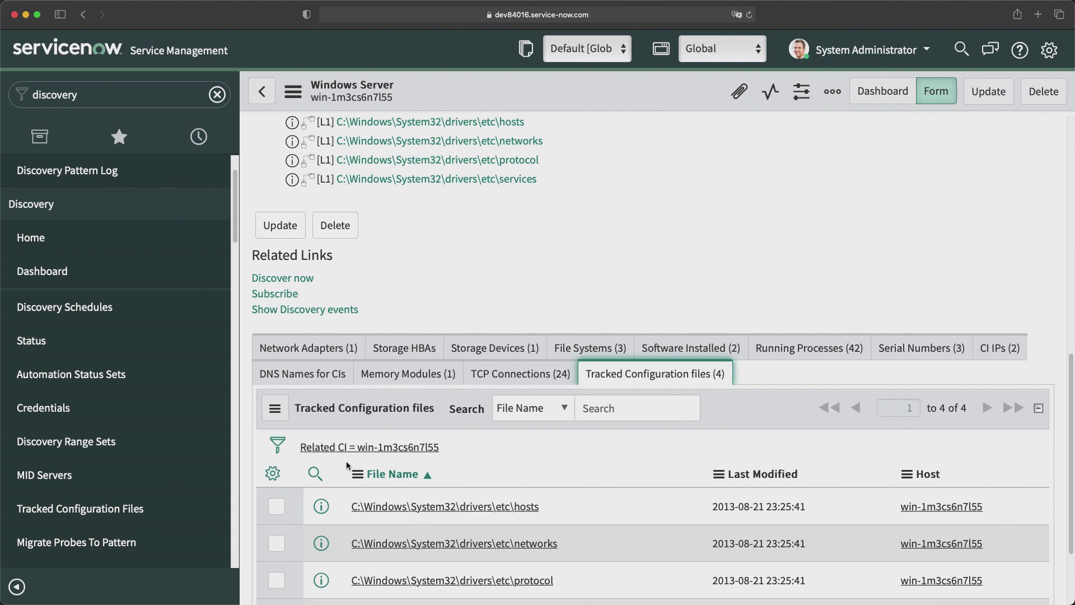
click(57, 511)
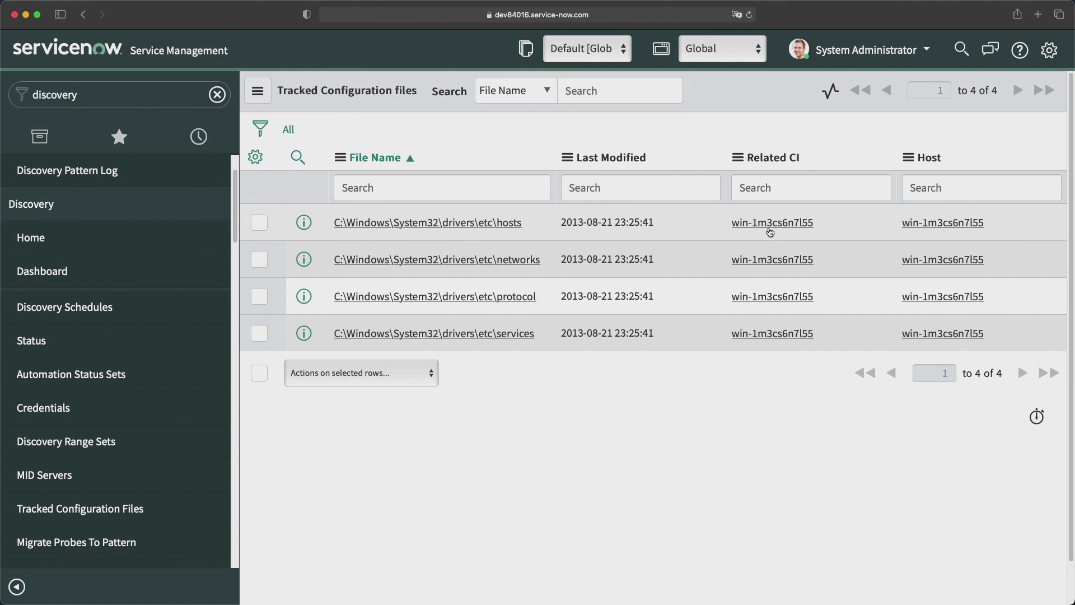
click(770, 222)
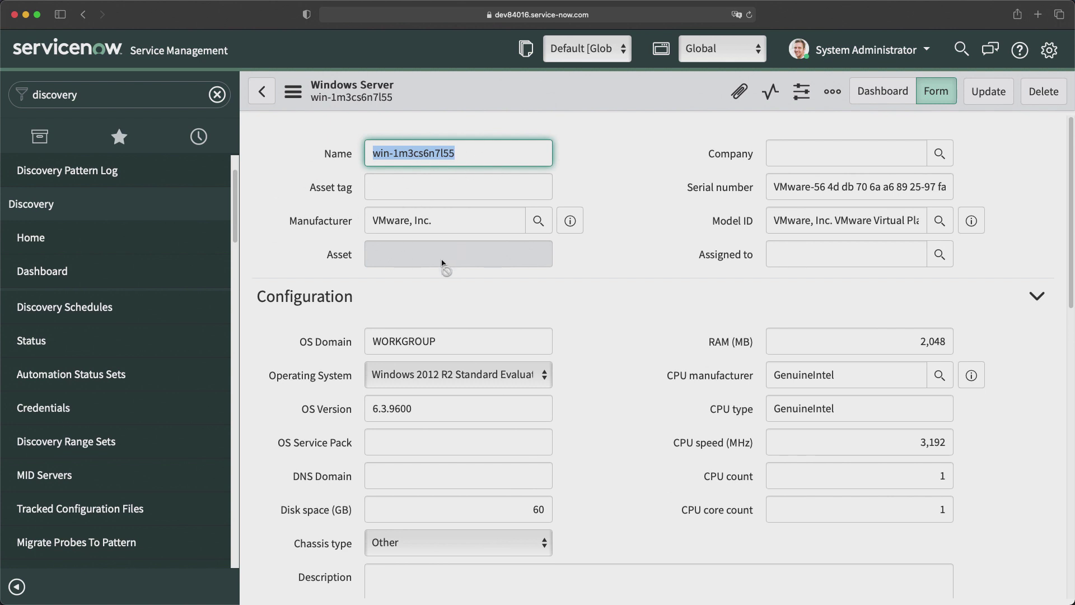
right_click(489, 99)
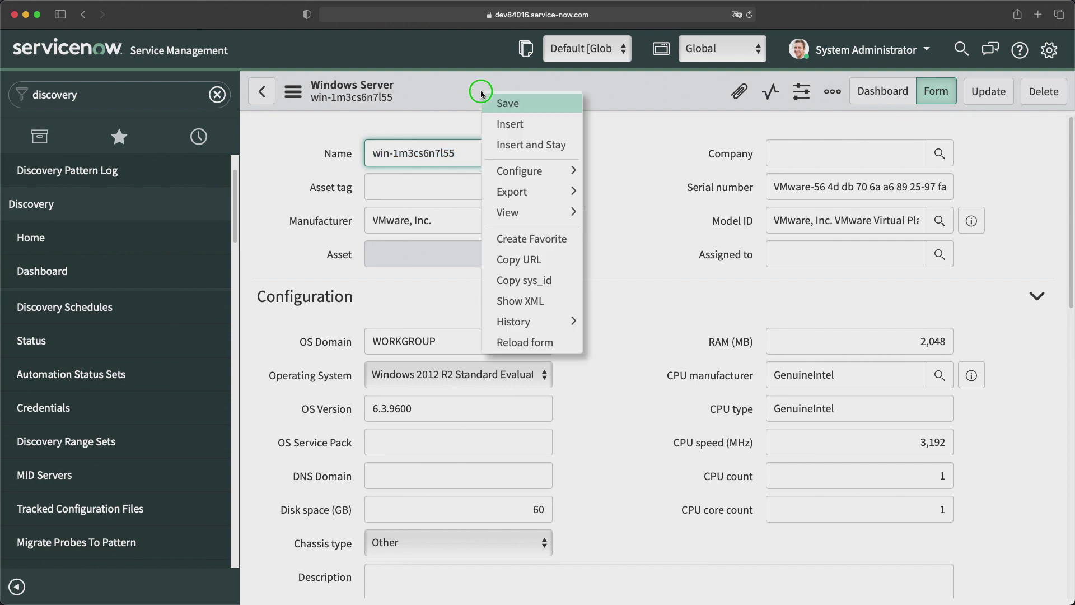
mouse_move(543, 173)
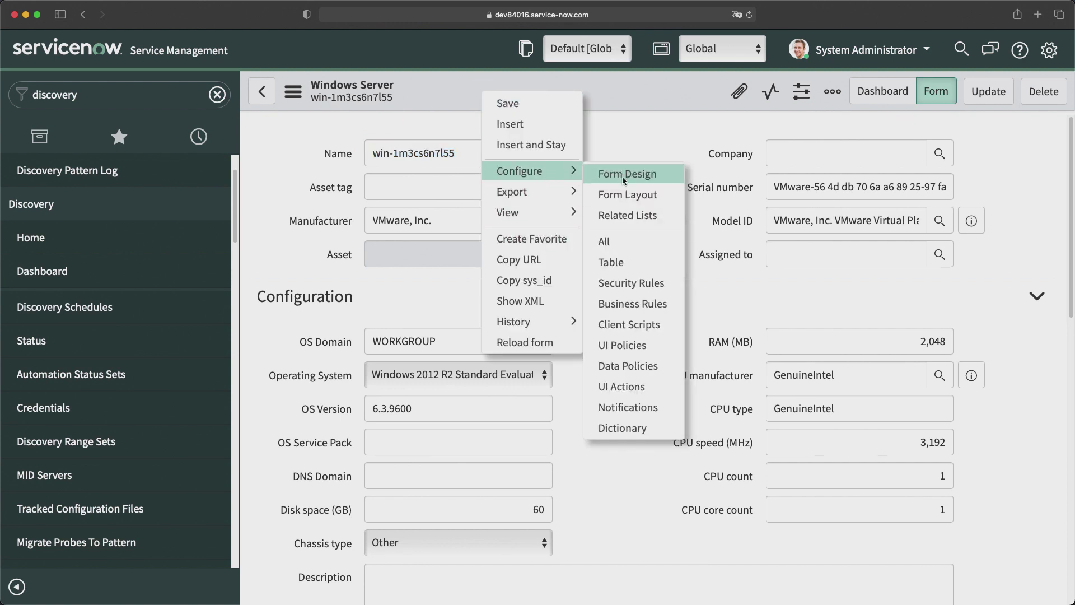
click(452, 289)
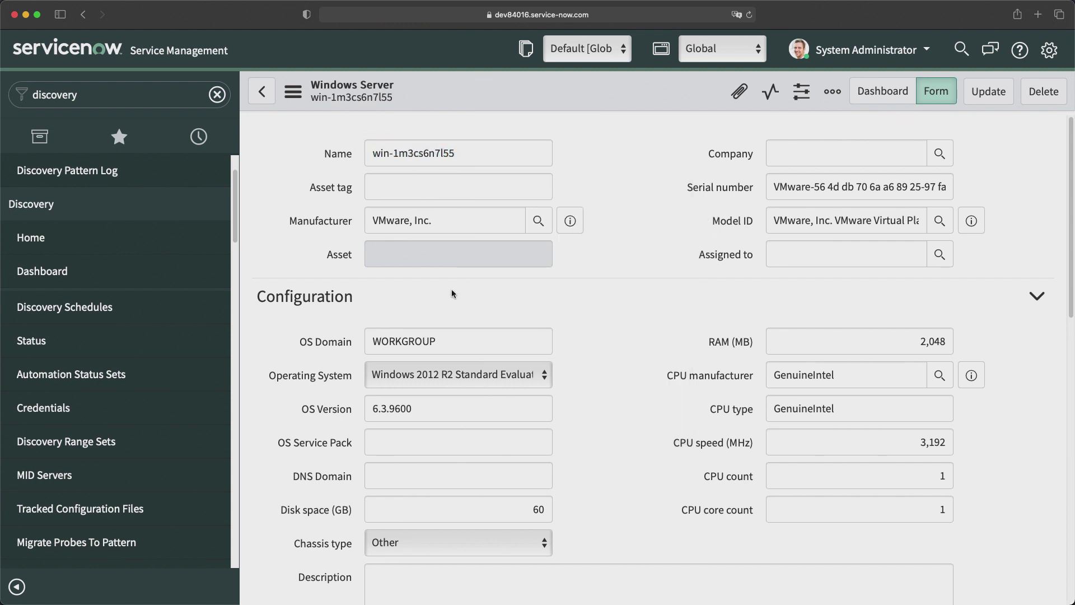
- Open the table definition behind the Windows Server record from its form configuration options
scroll(451, 289, down, 10)
scroll(501, 403, up, 10)
right_click(505, 97)
mouse_move(555, 176)
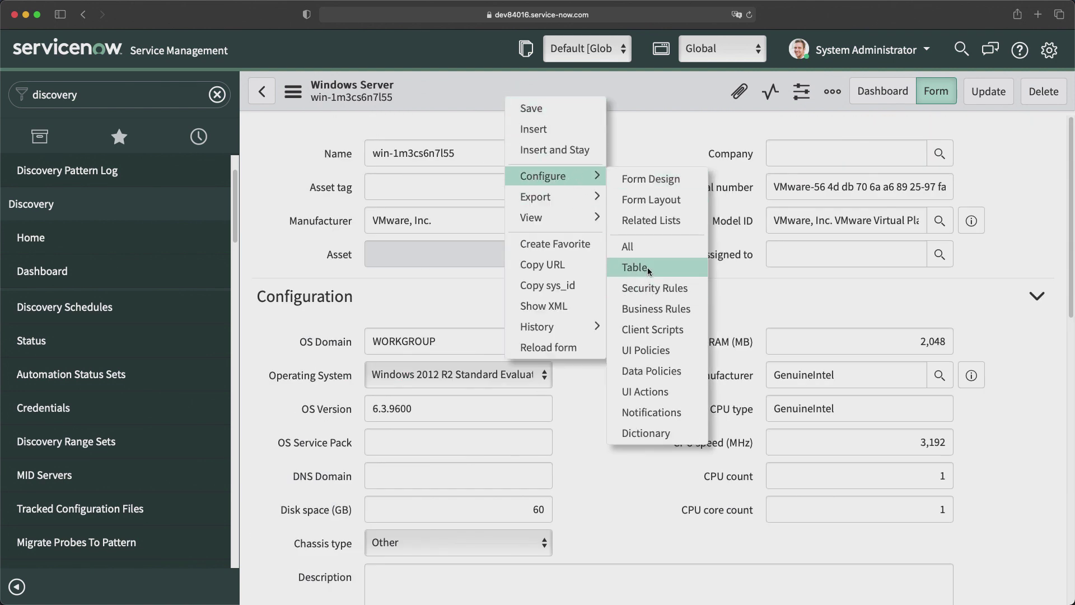
click(647, 267)
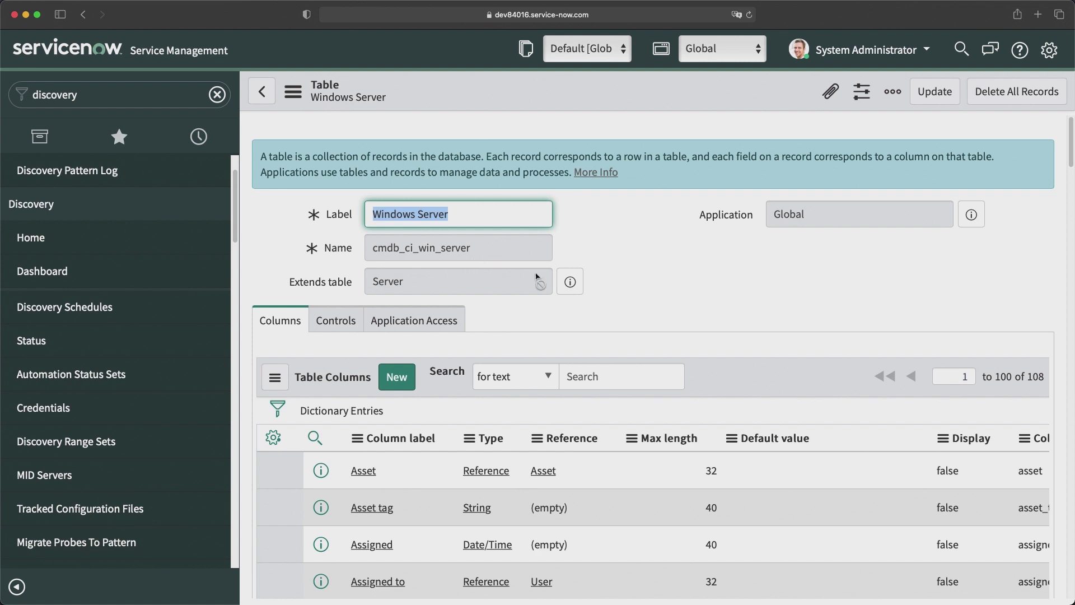
- Examine the Windows Server table's name, the table it extends and its column definitions
click(678, 281)
mouse_move(327, 280)
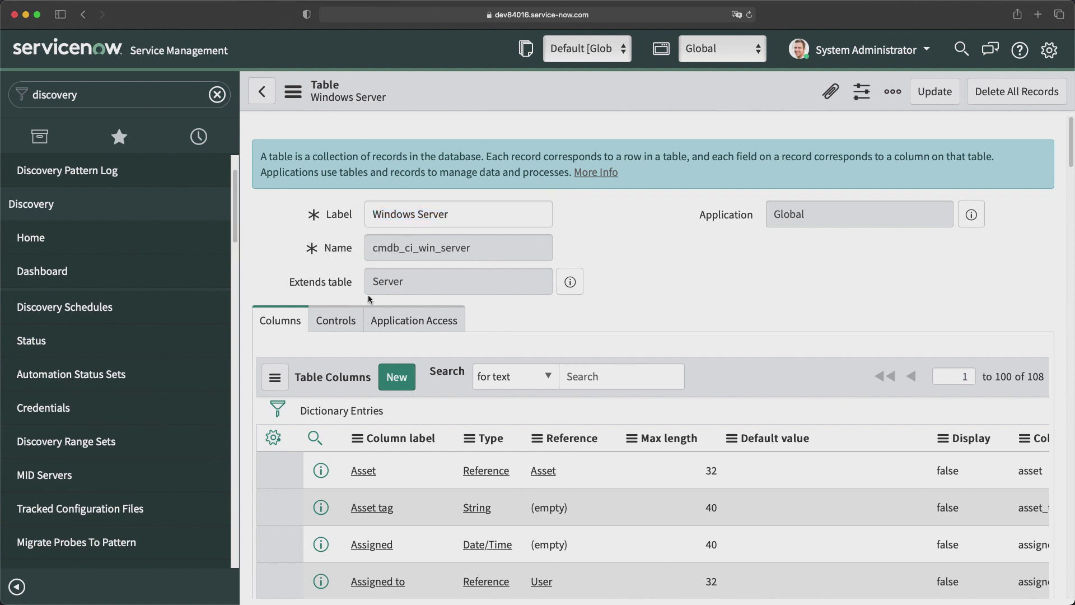
scroll(454, 289, down, 4)
scroll(649, 341, up, 4)
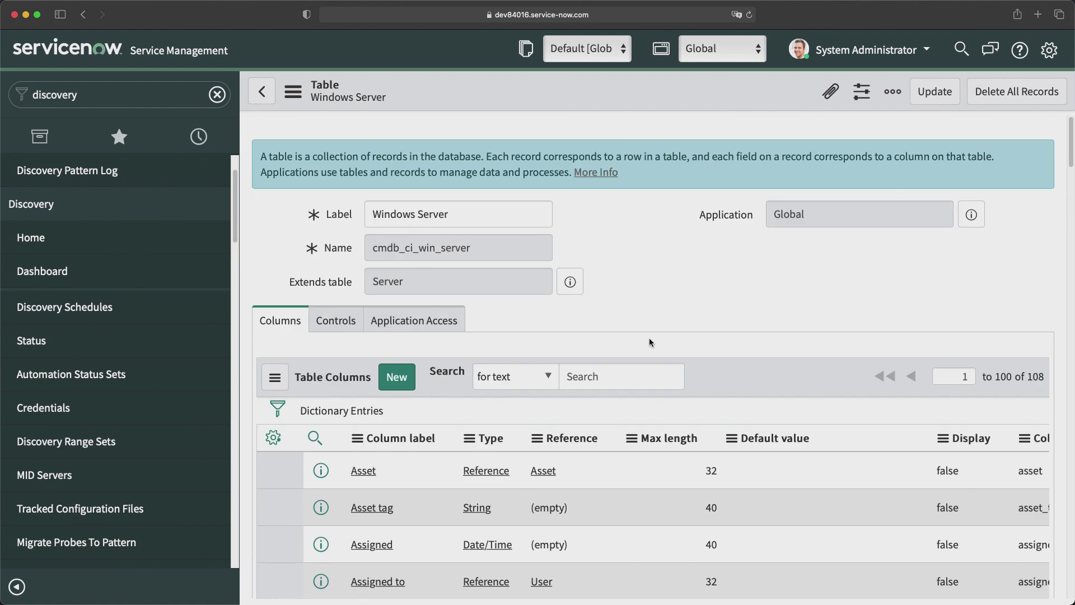